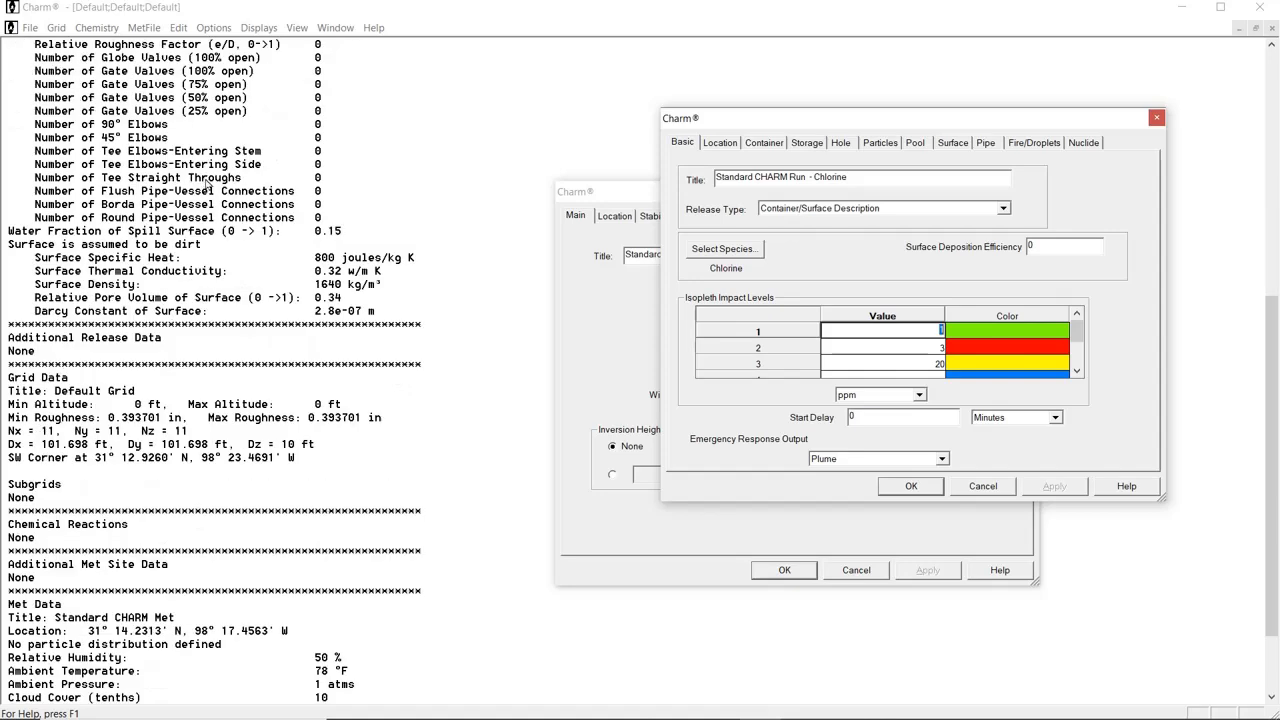
Step: Read through the run's input summary, covering the release, grid and meteorological data sections
scroll(203, 183, up, 7)
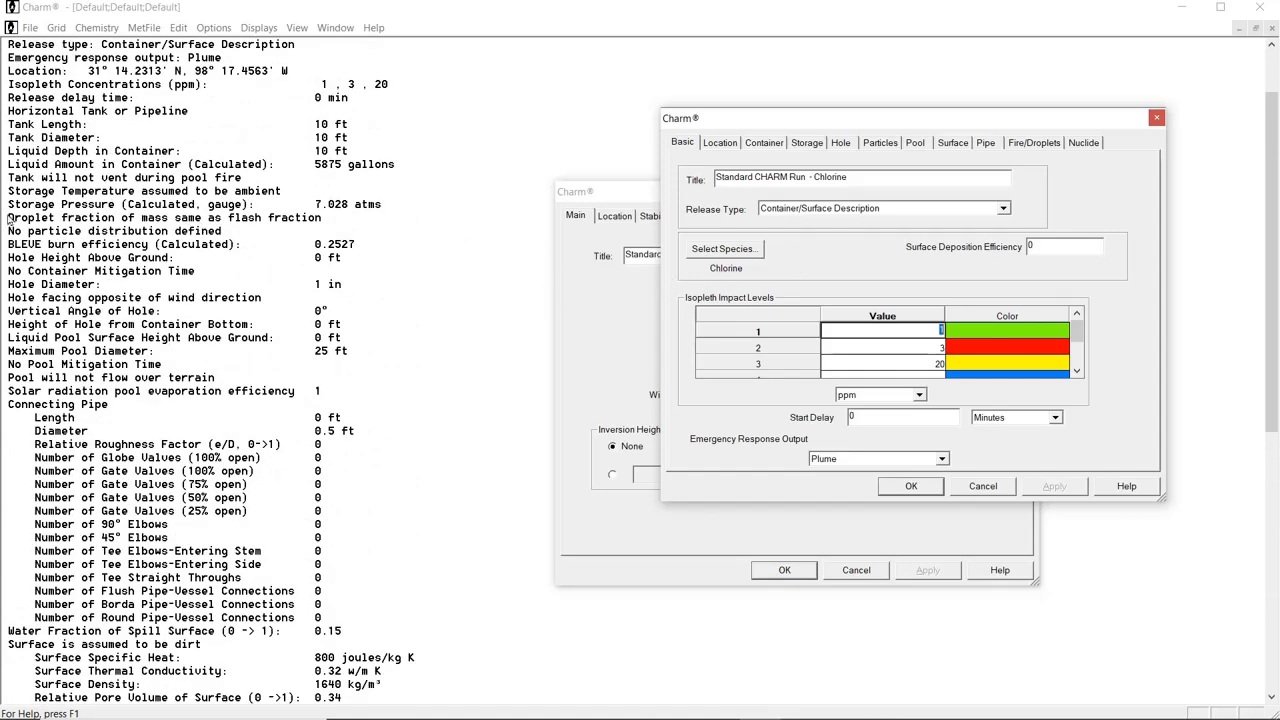
scroll(176, 150, up, 2)
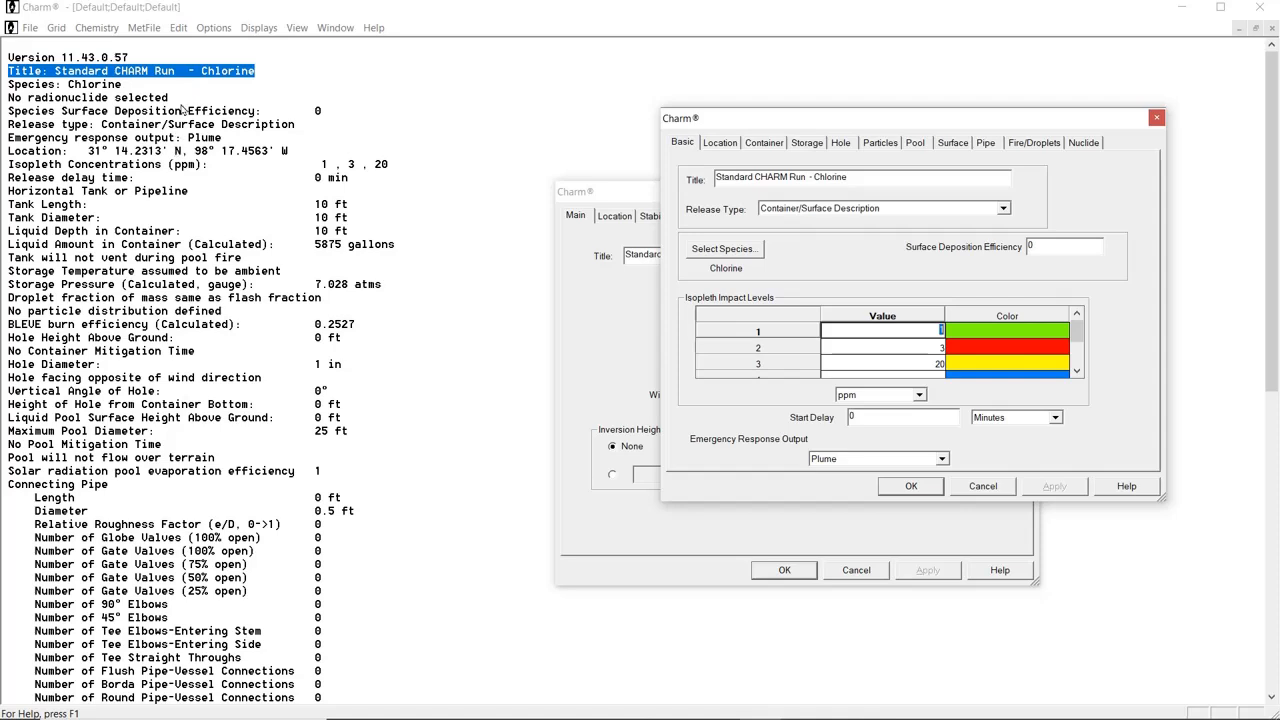
scroll(190, 137, down, 6)
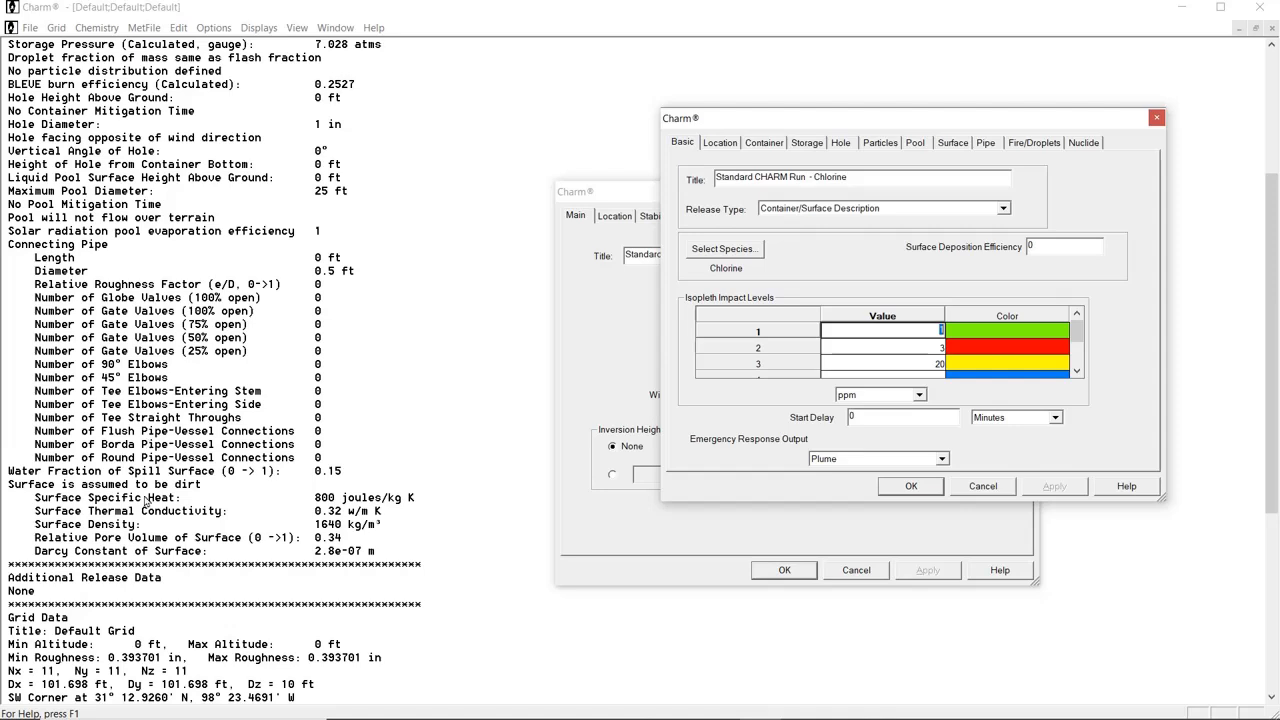
scroll(152, 425, down, 7)
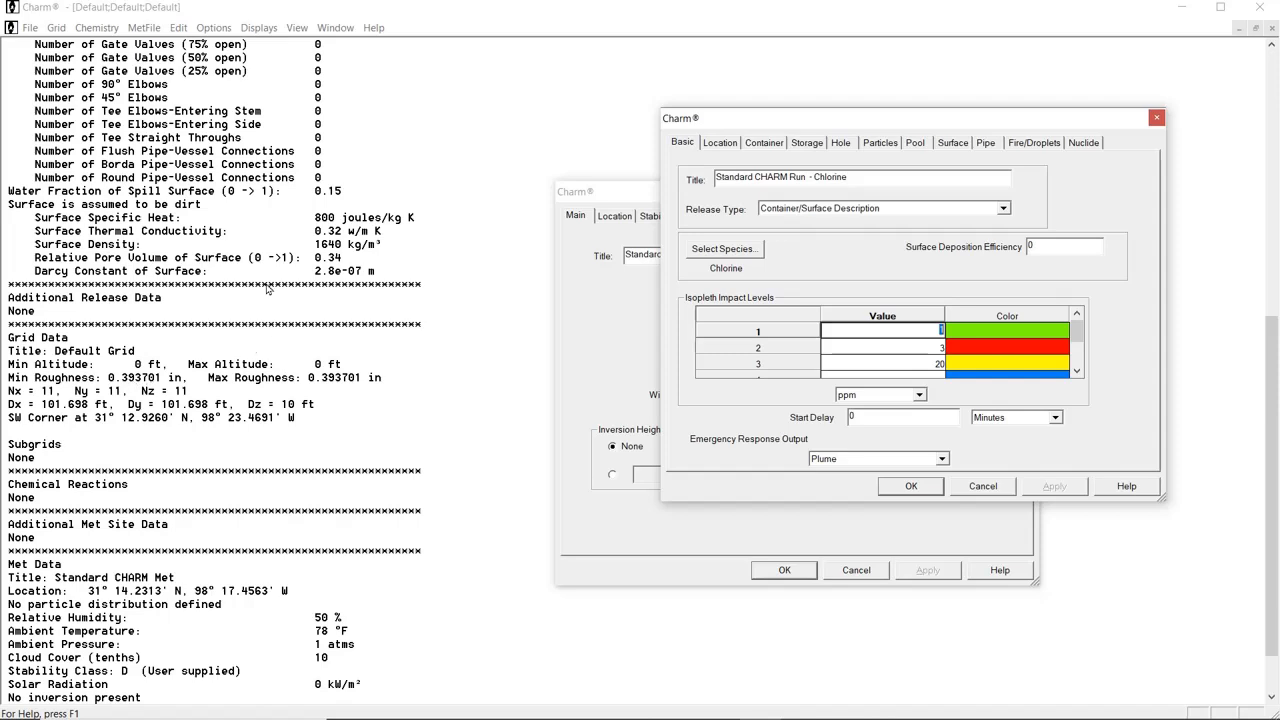
scroll(215, 527, down, 2)
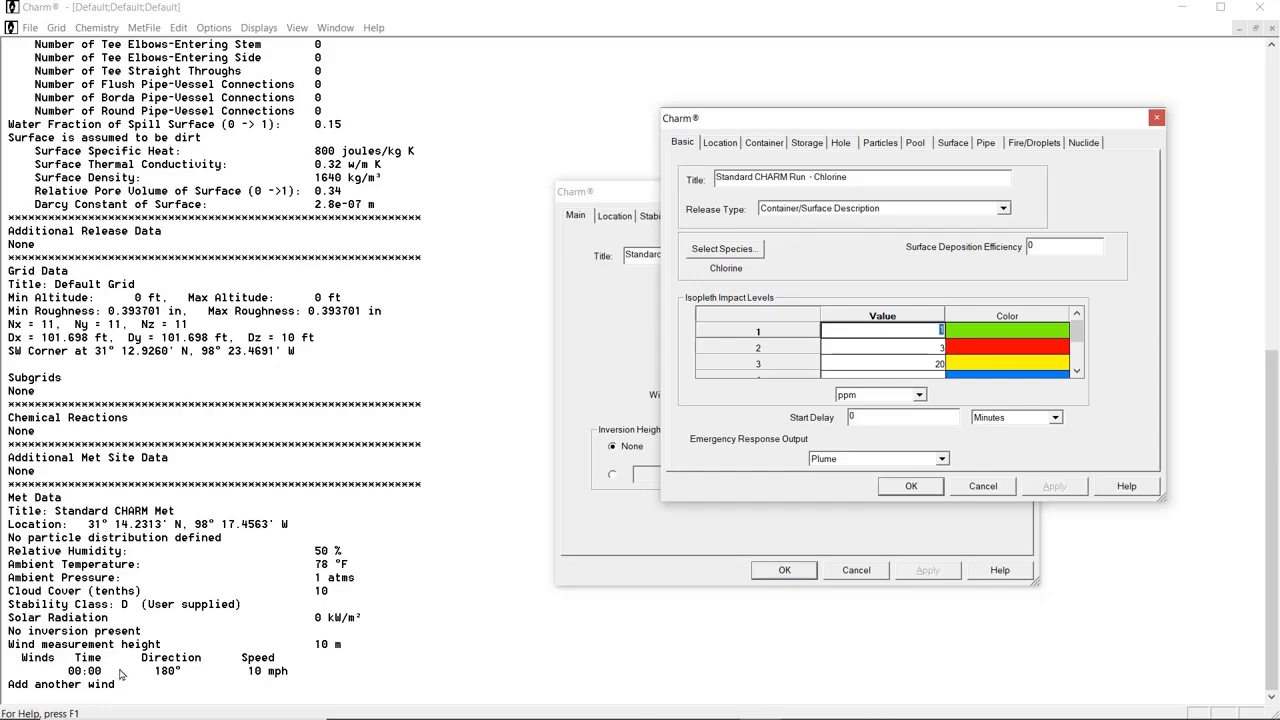
scroll(260, 508, up, 15)
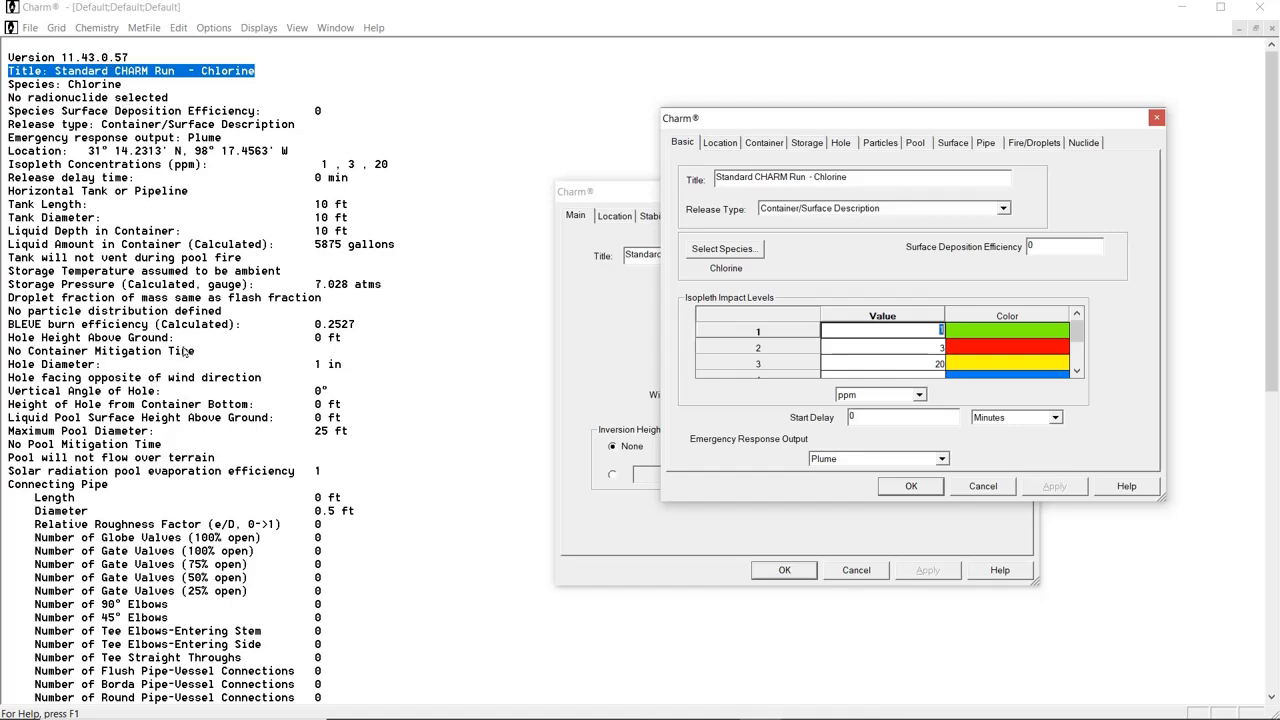
scroll(165, 160, down, 6)
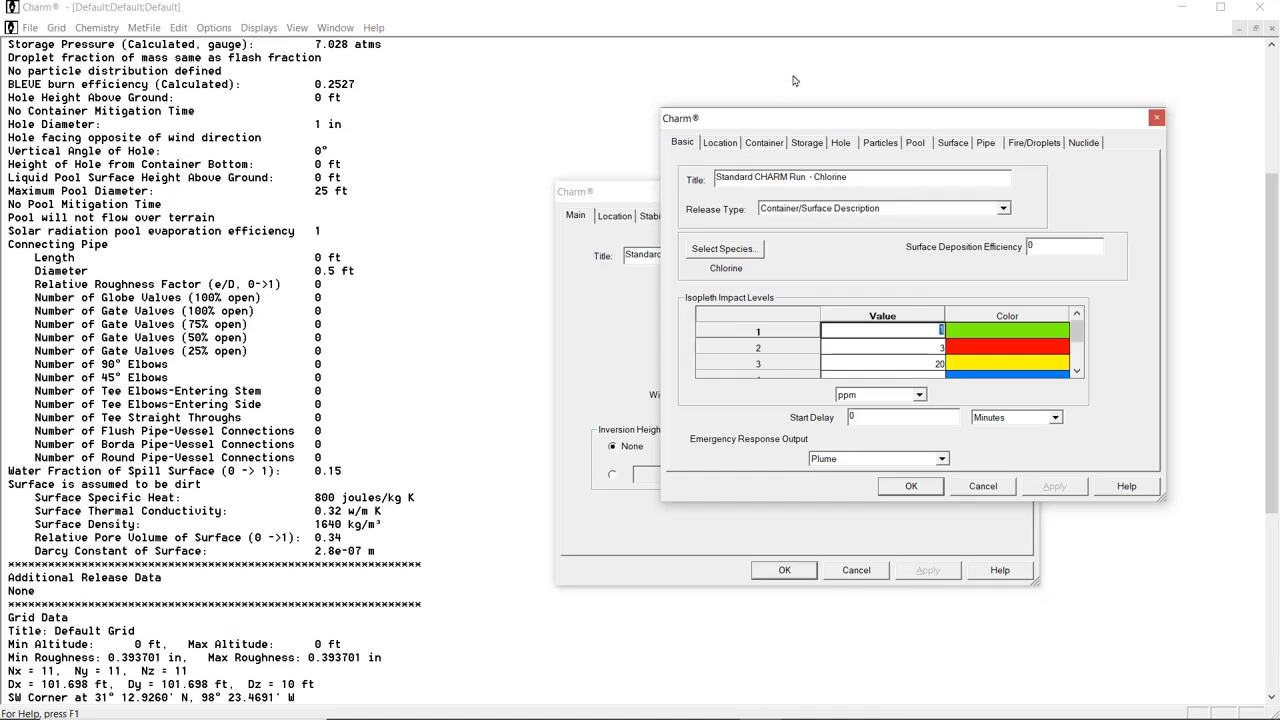
Step: Examine the chlorine release's location, container, storage, hole, particles, pool and fire/droplets settings, returning to the basic settings
click(721, 142)
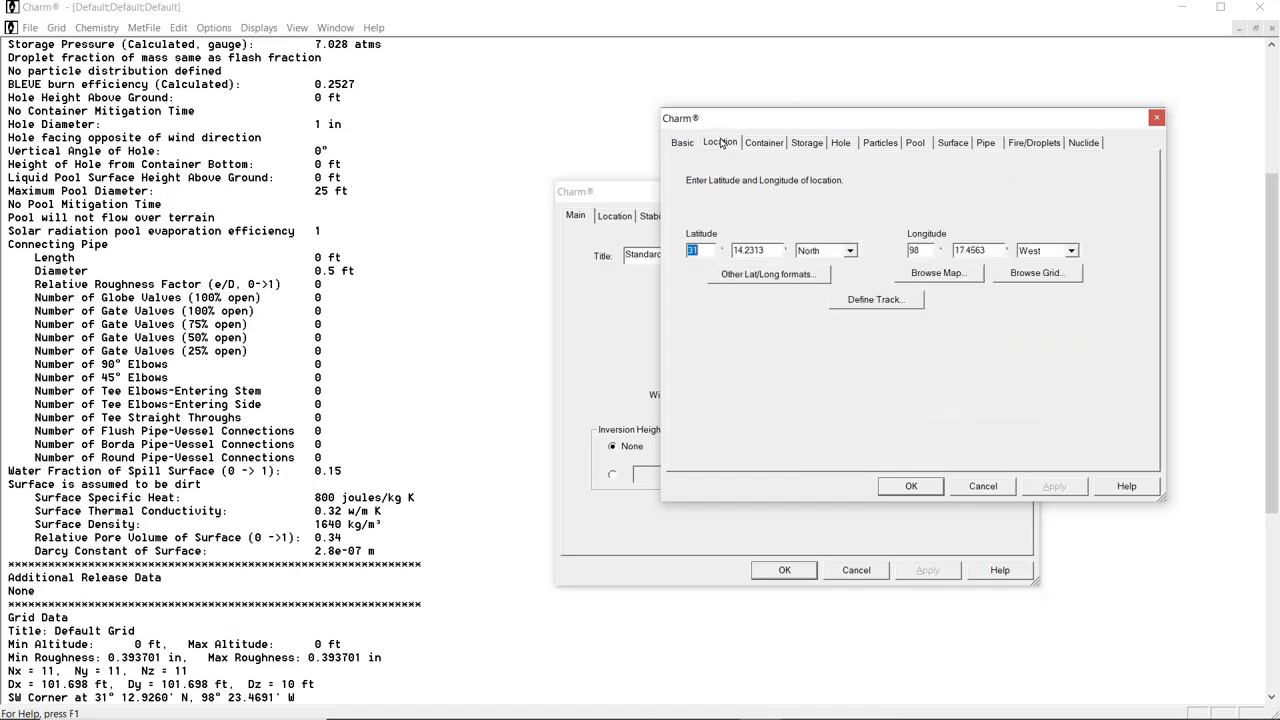
click(765, 143)
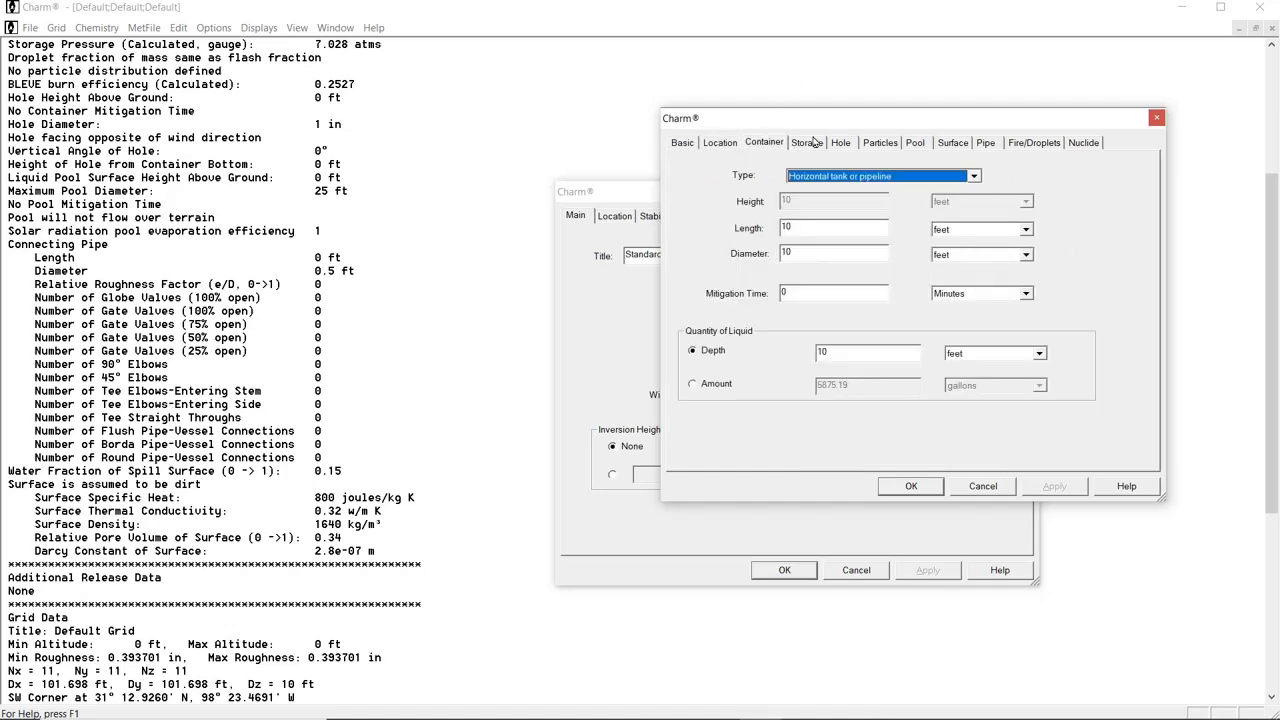
click(810, 143)
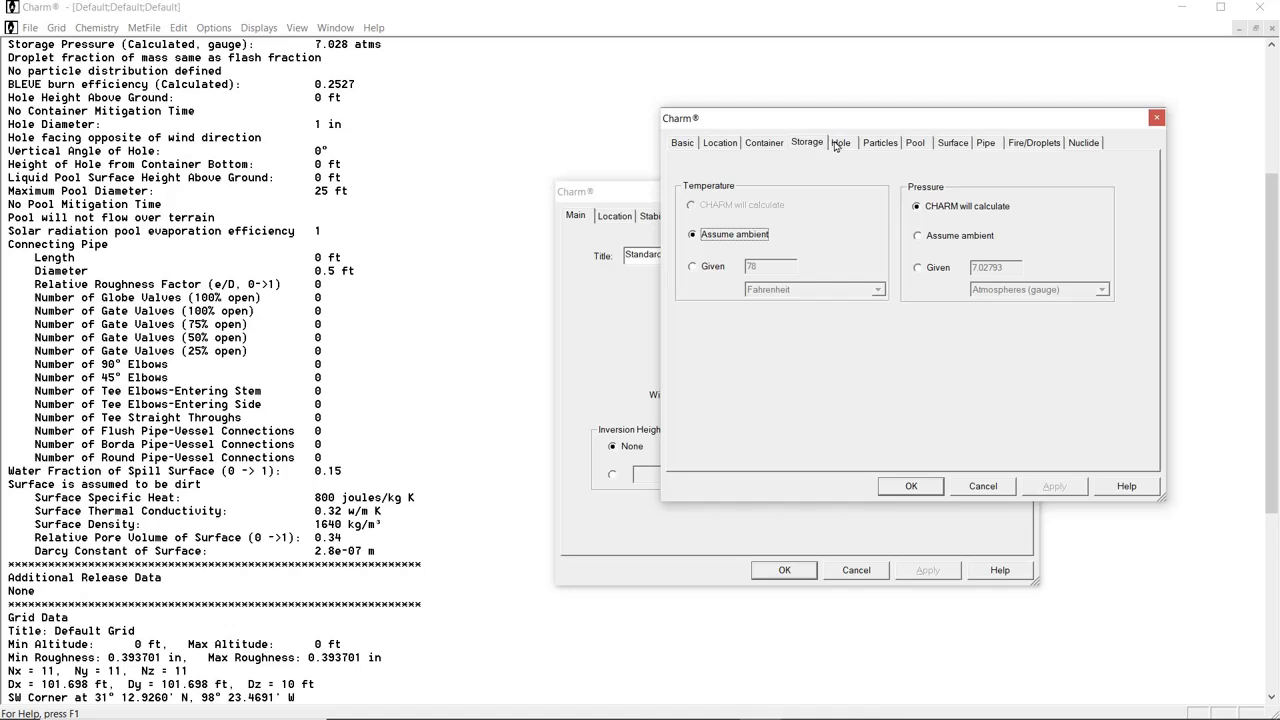
click(841, 144)
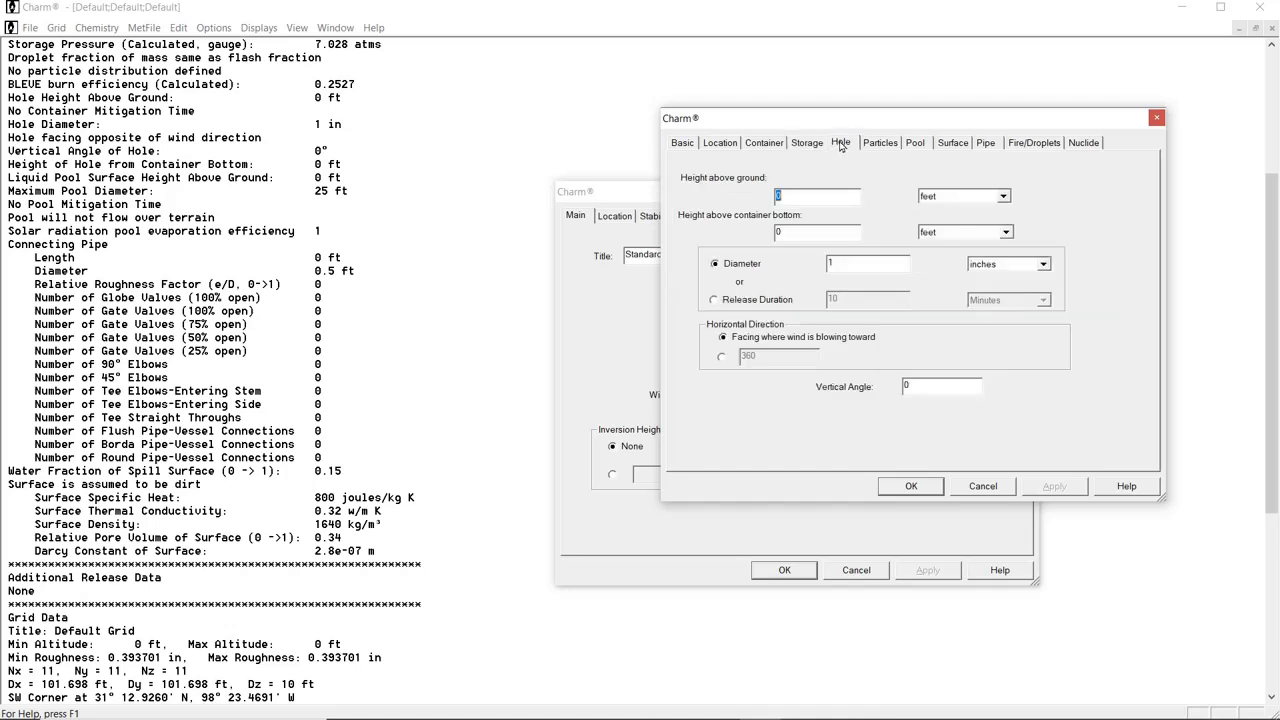
click(873, 149)
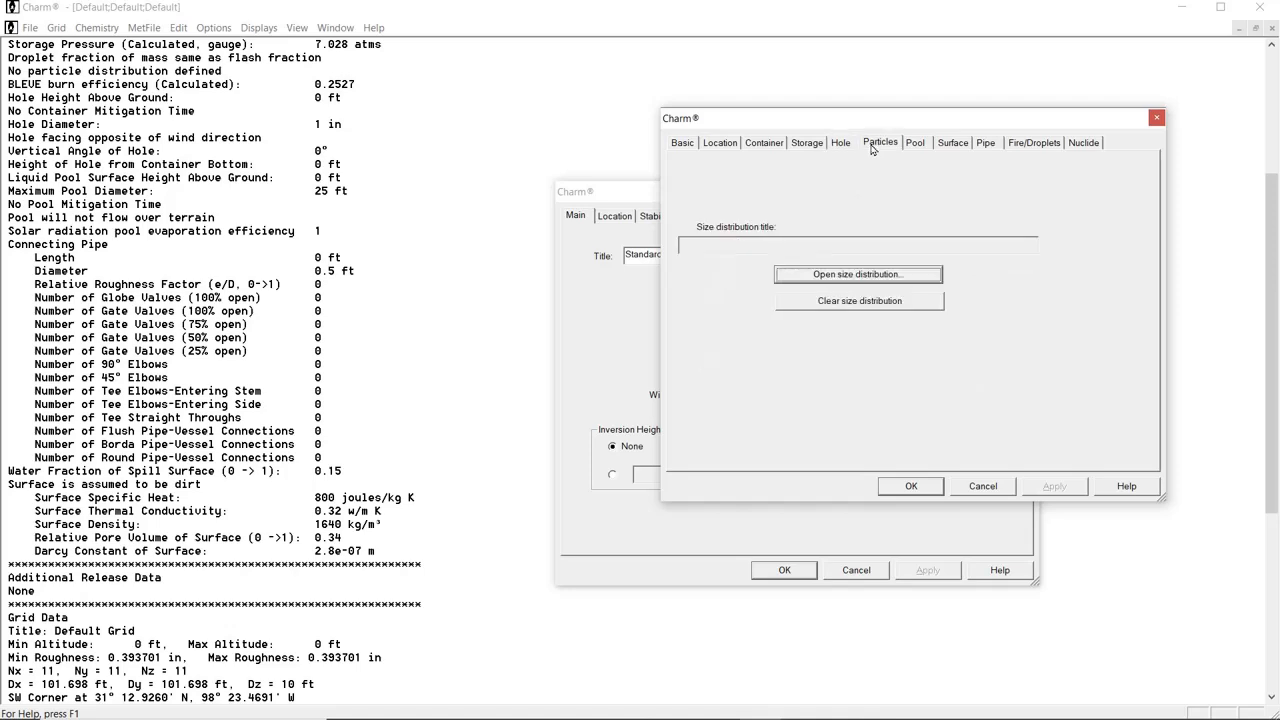
click(916, 148)
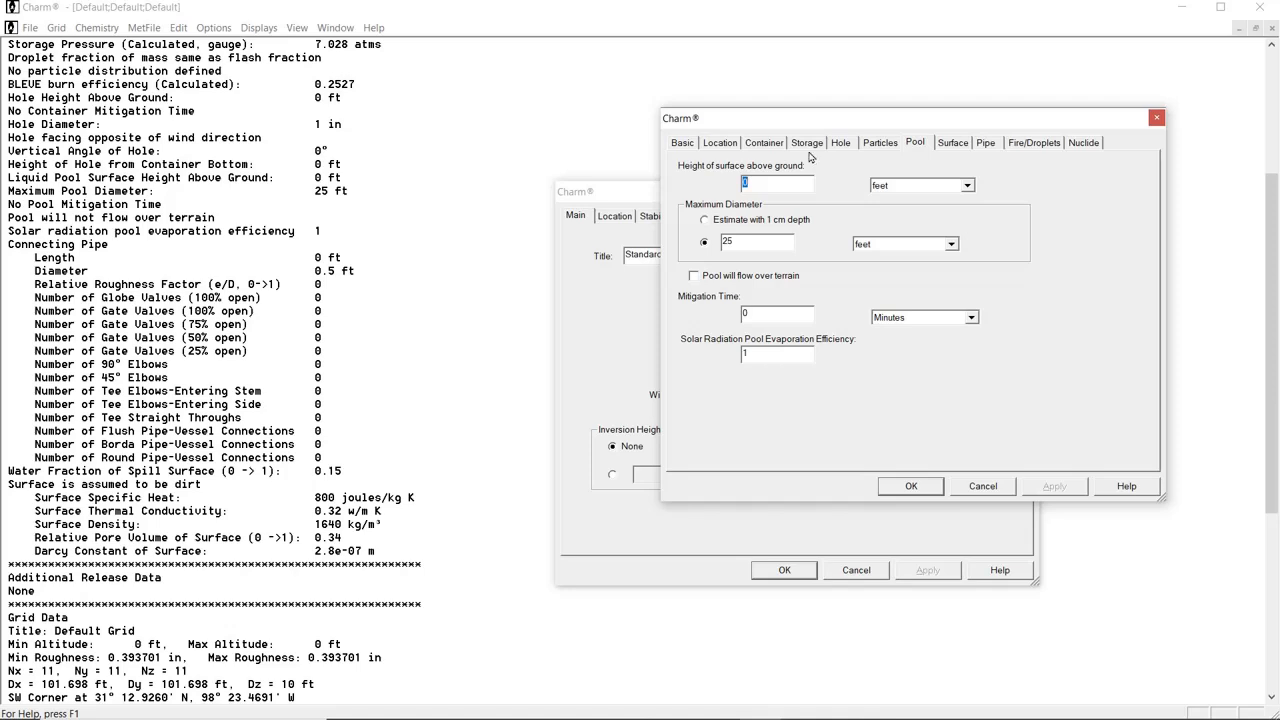
click(1023, 146)
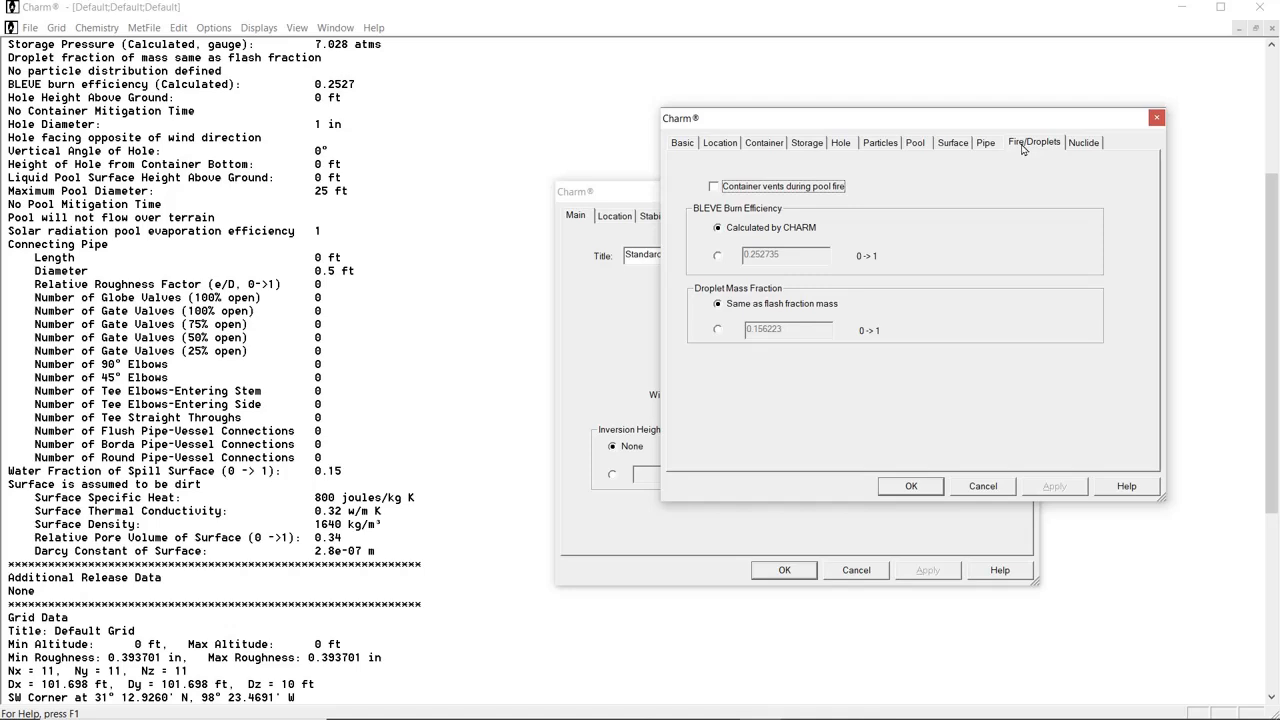
click(680, 143)
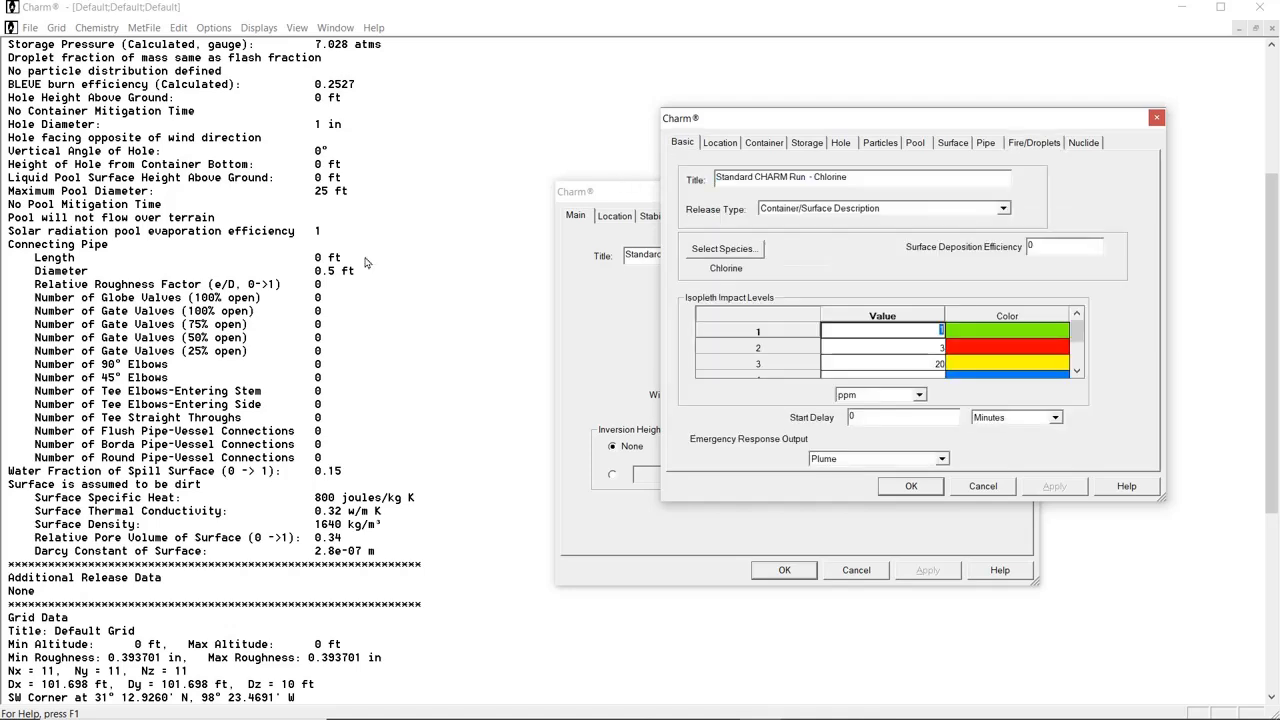
Step: Open the hole's height from the container bottom from the input summary, view its unit choices, and close the entry
scroll(118, 323, up, 3)
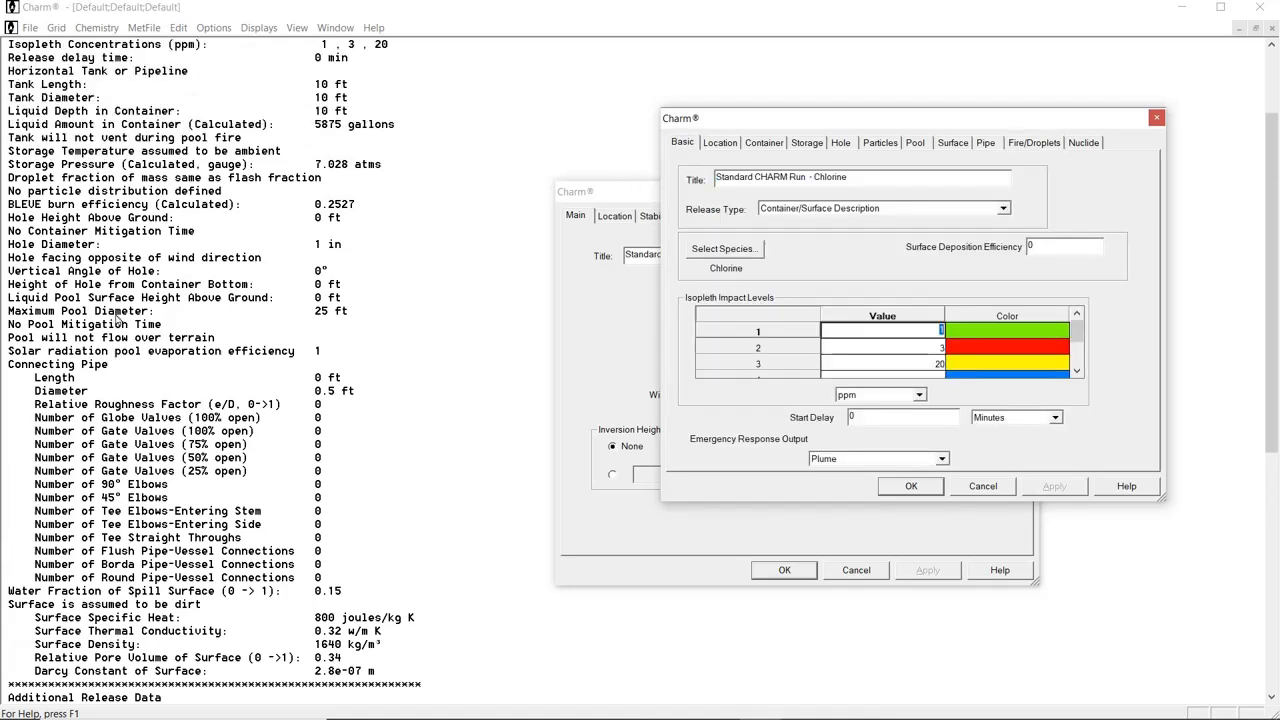
double_click(329, 285)
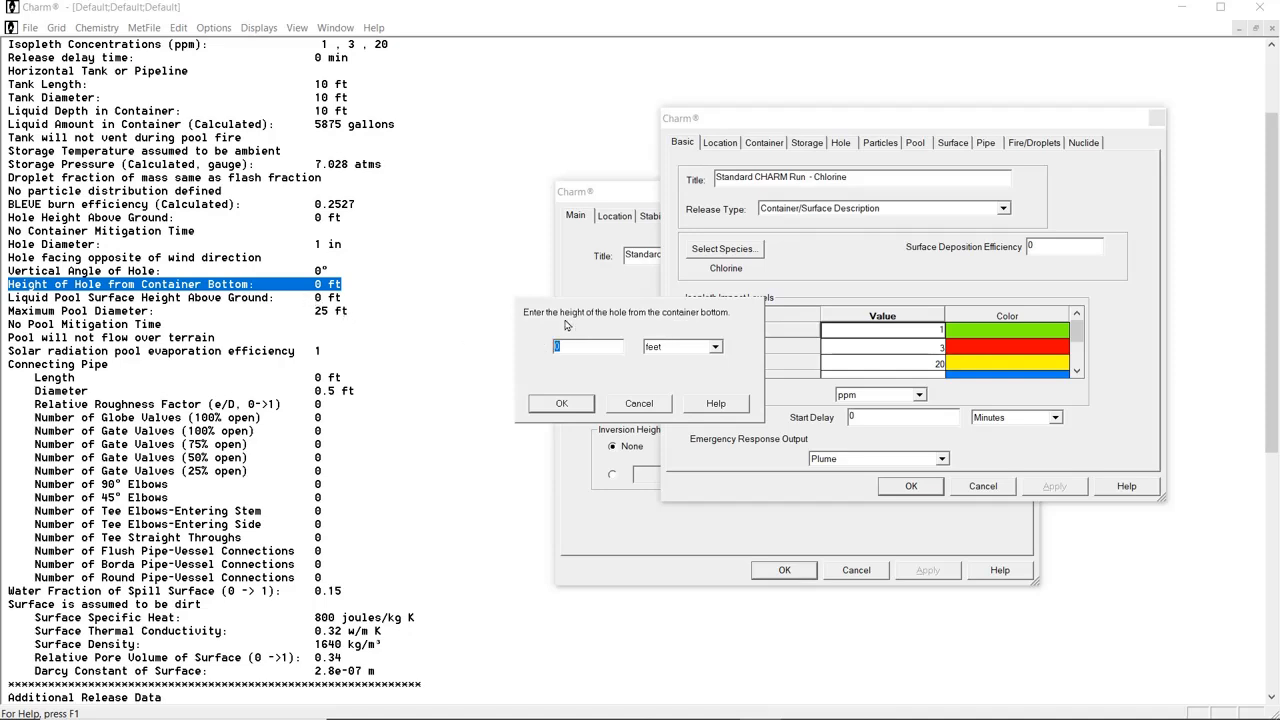
click(716, 348)
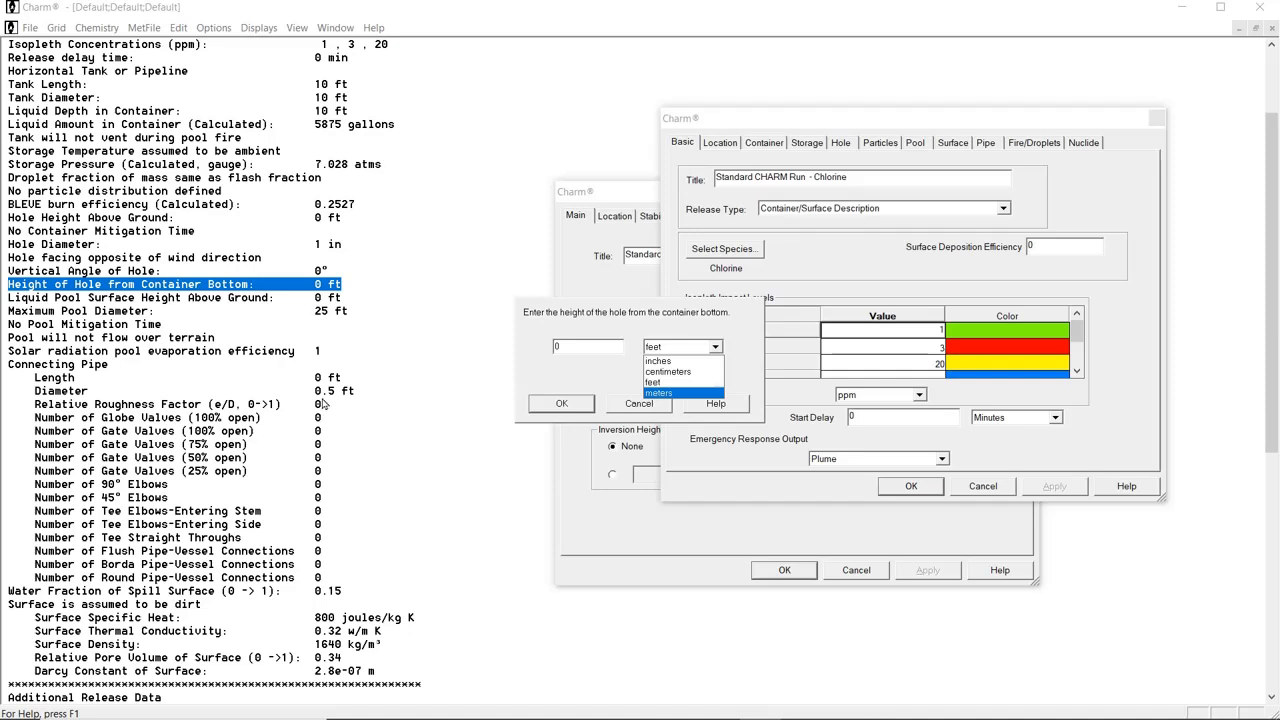
click(624, 408)
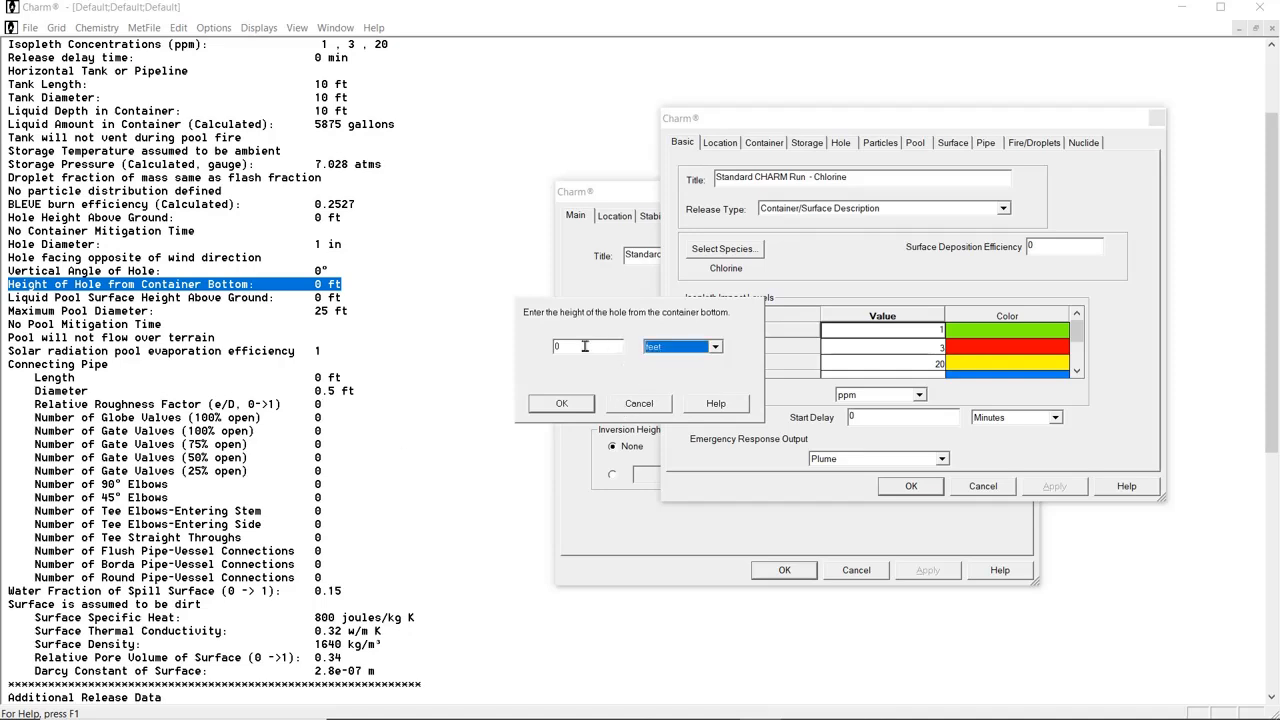
click(558, 405)
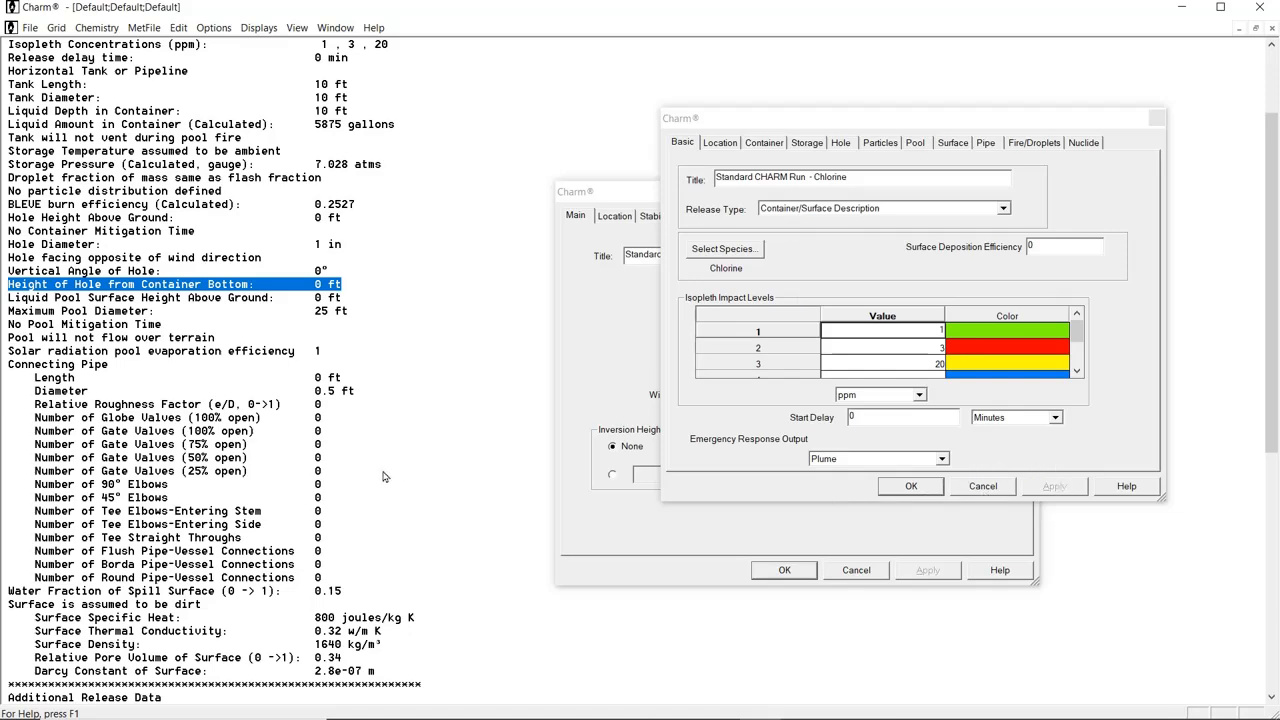
Step: Review the input summary again from the release description down to the wind data
scroll(215, 325, down, 5)
scroll(205, 330, up, 8)
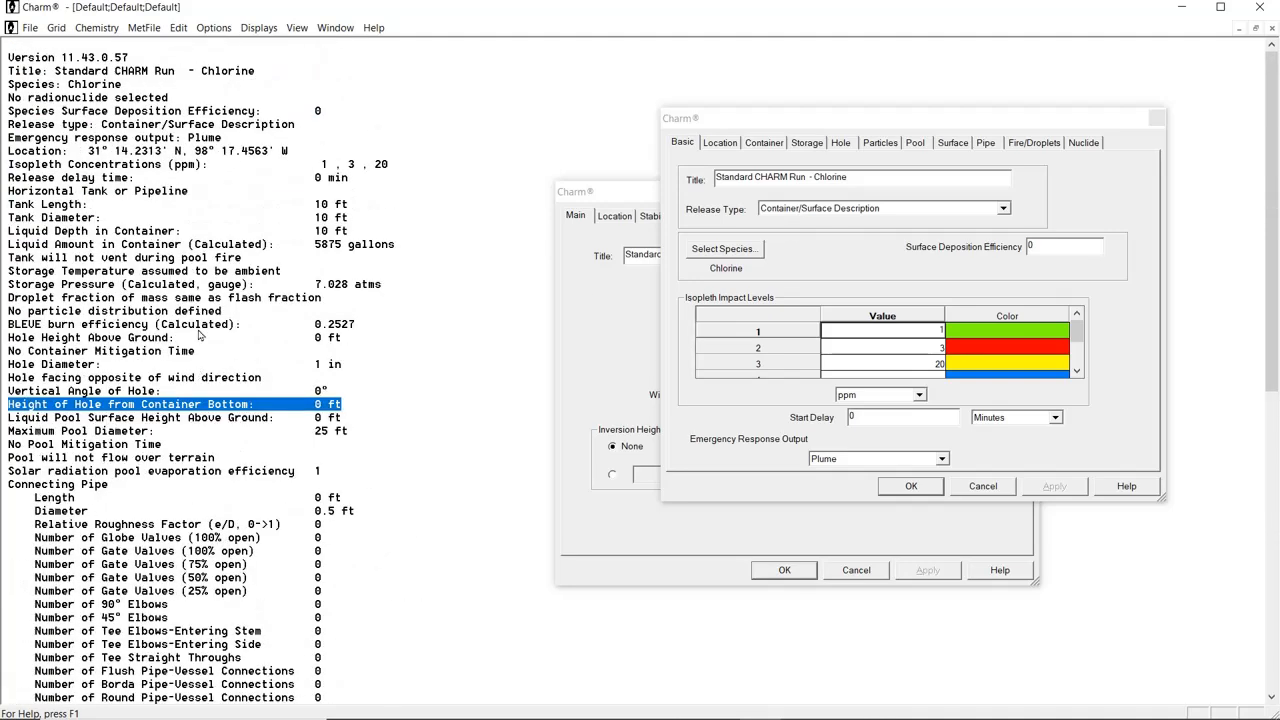
scroll(210, 336, down, 5)
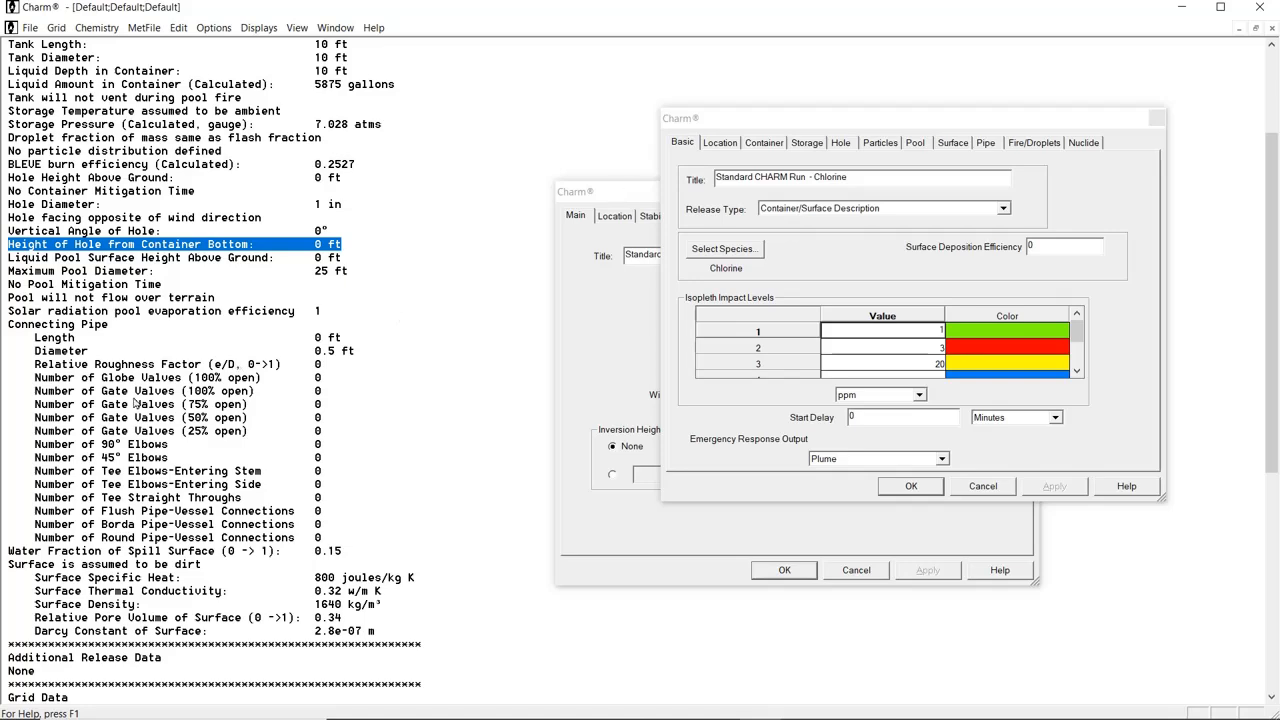
scroll(157, 384, down, 11)
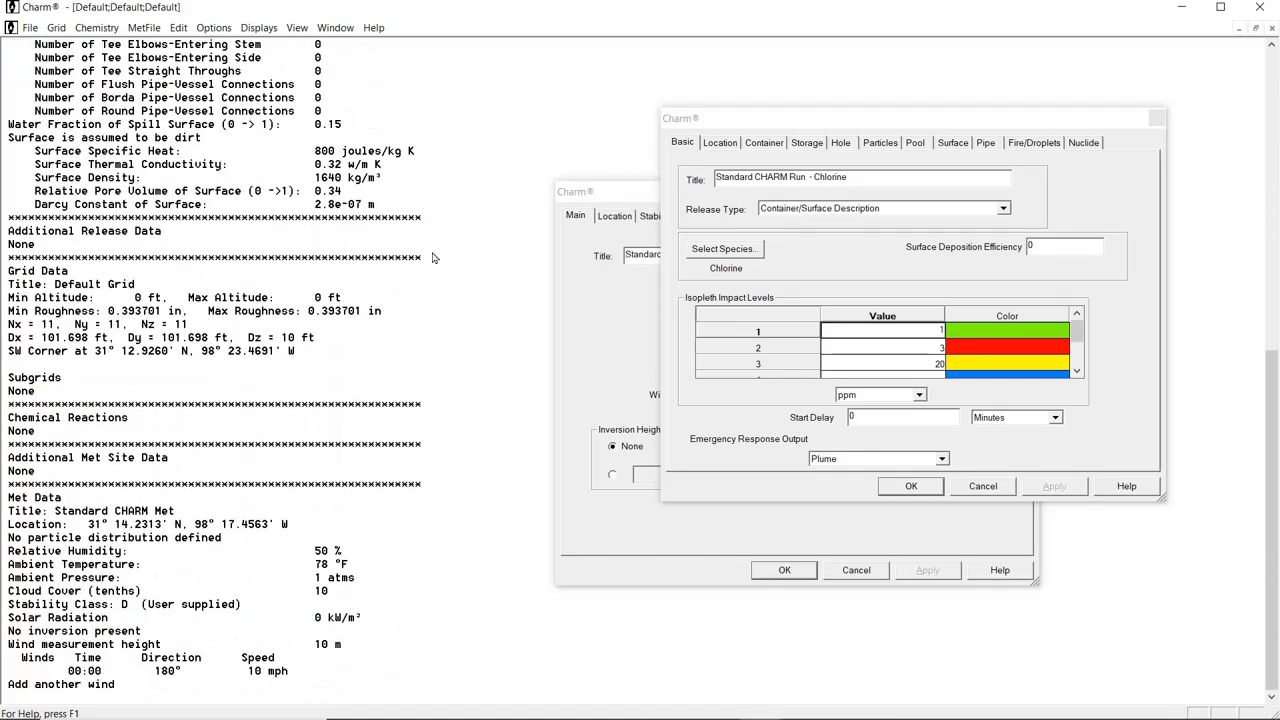
Step: Bring the meteorological input dialog forward and view its main and location settings alongside the start of the input summary
click(619, 192)
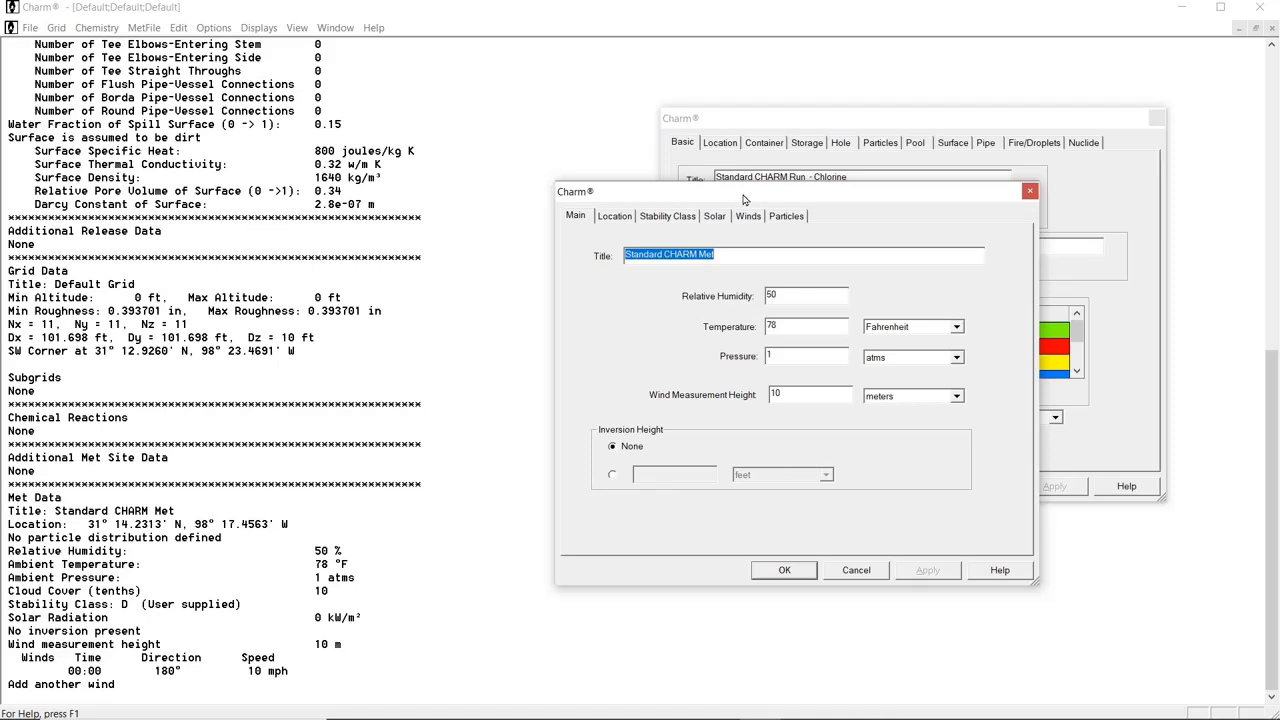
click(615, 217)
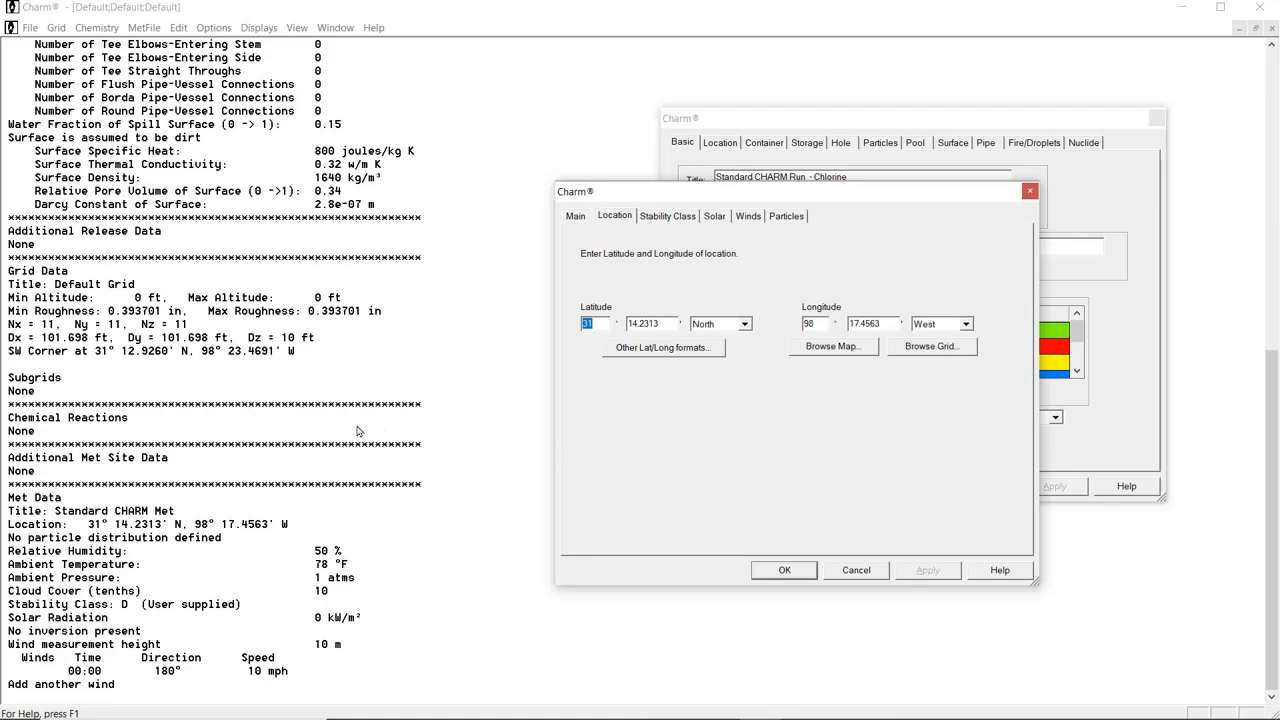
scroll(357, 431, up, 15)
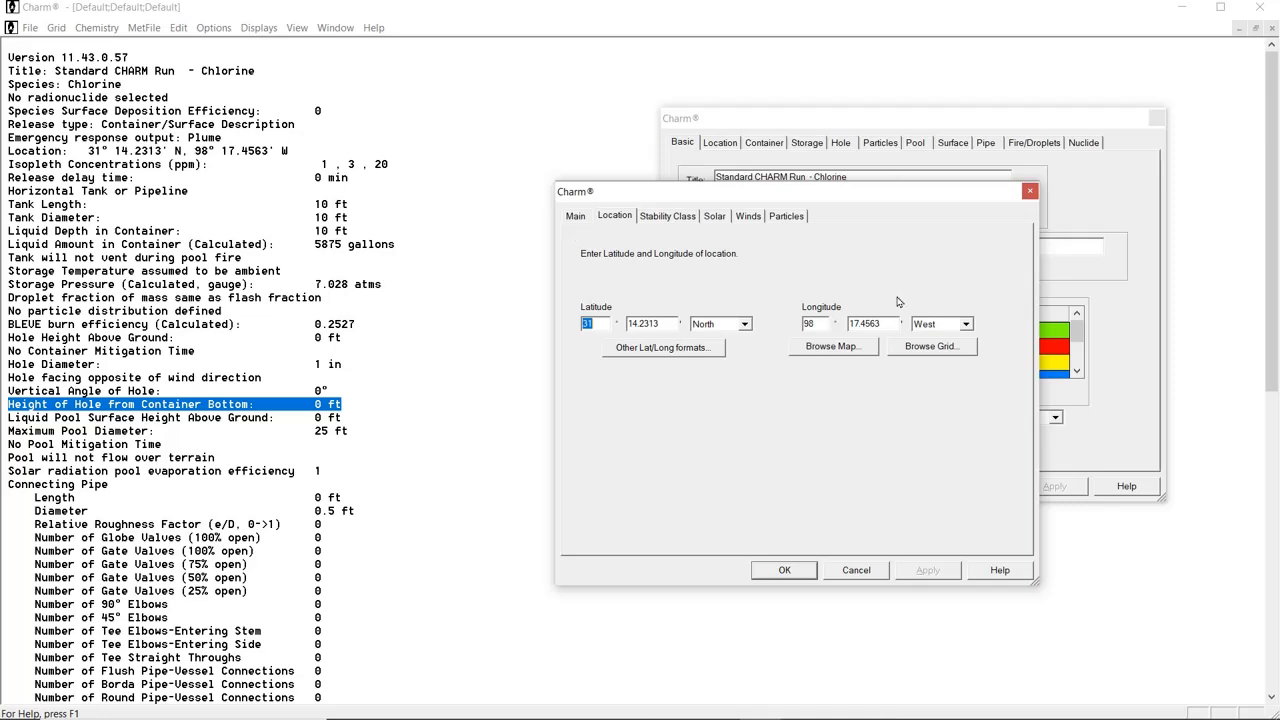
click(31, 28)
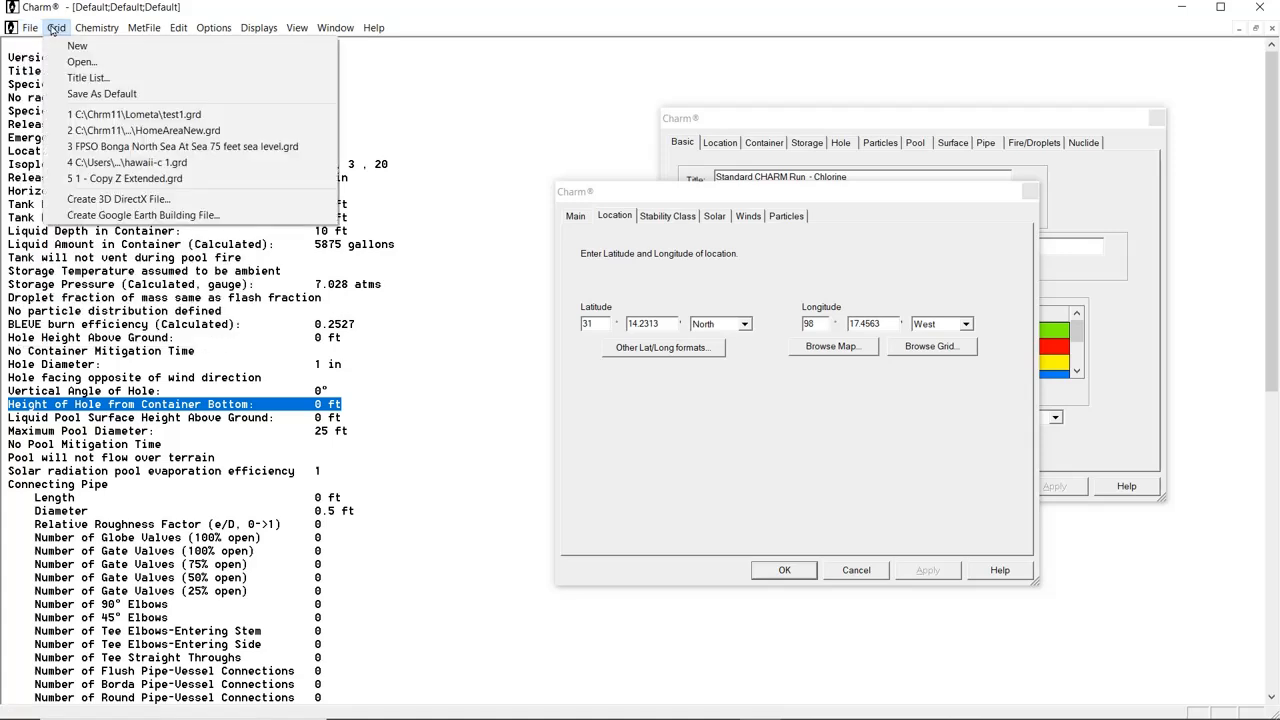
mouse_move(149, 35)
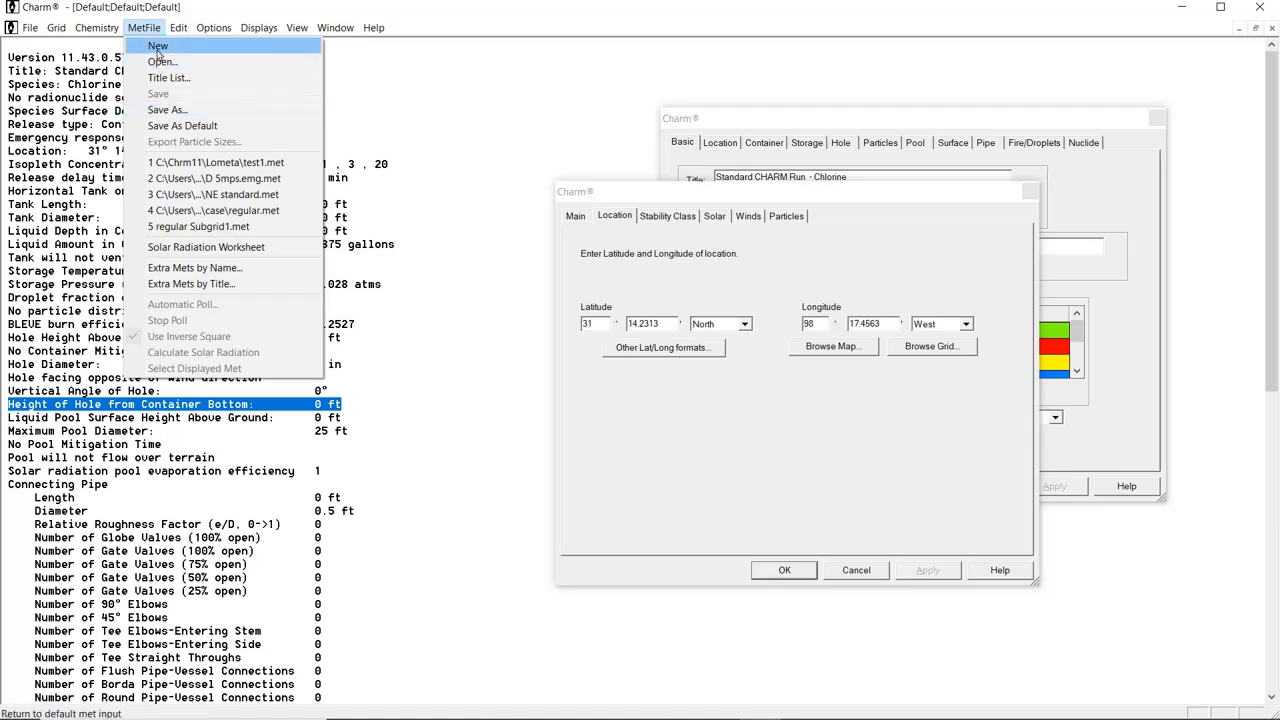
mouse_move(31, 33)
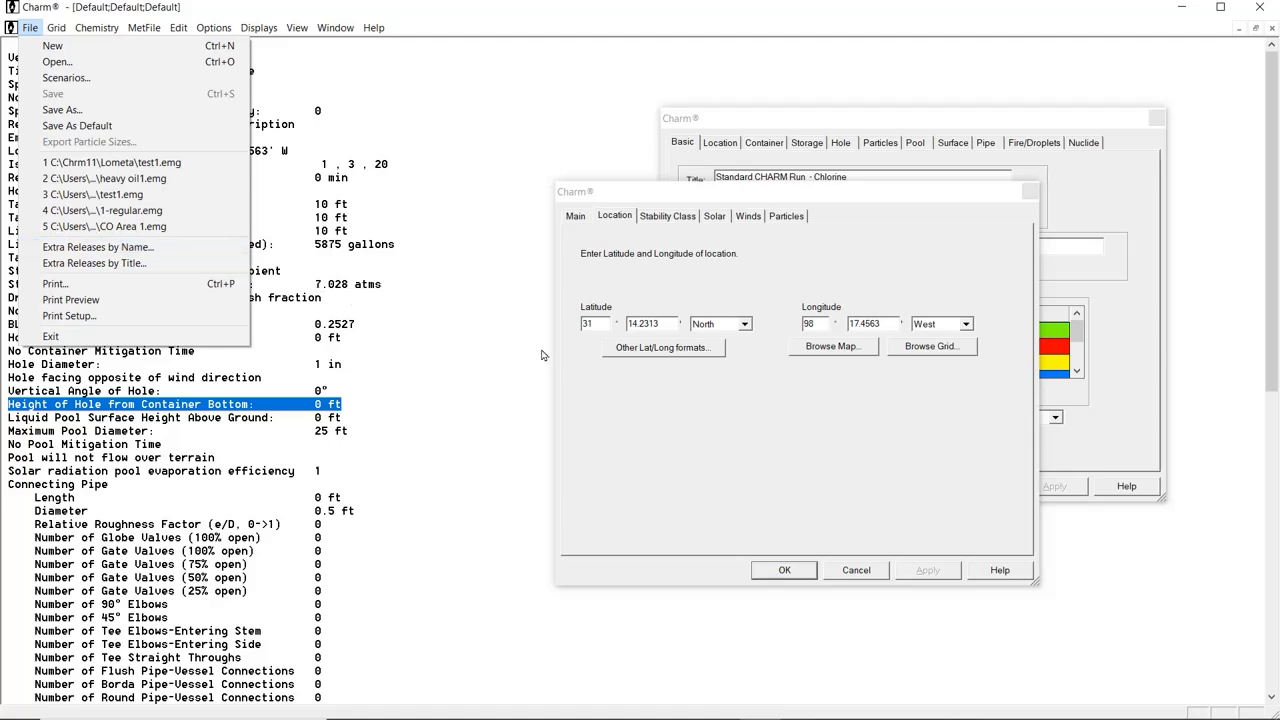
click(472, 192)
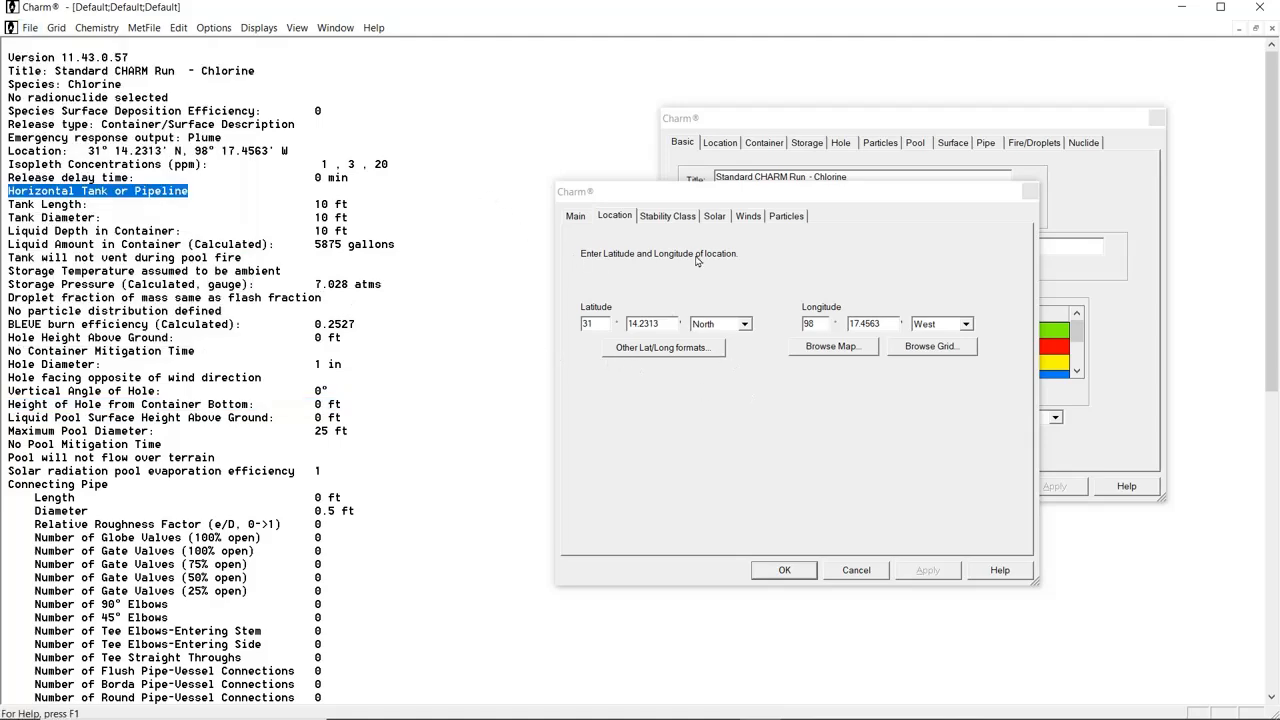
scroll(413, 375, down, 14)
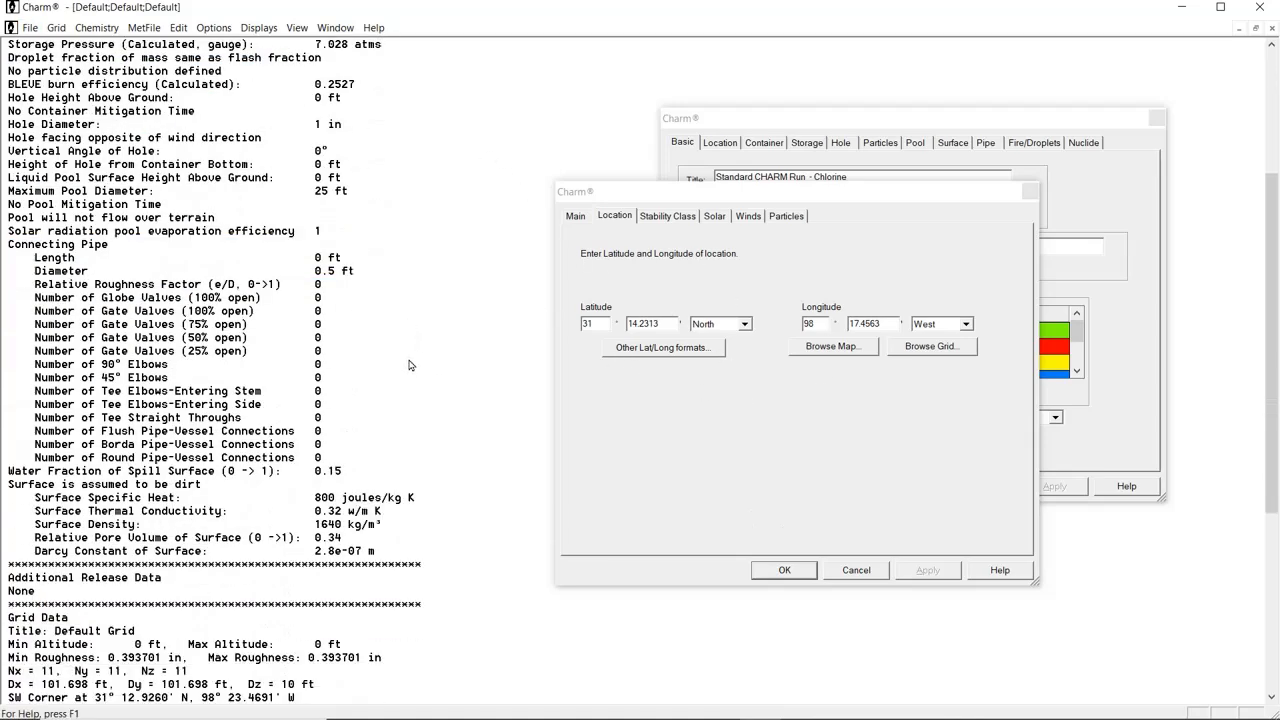
scroll(413, 354, up, 14)
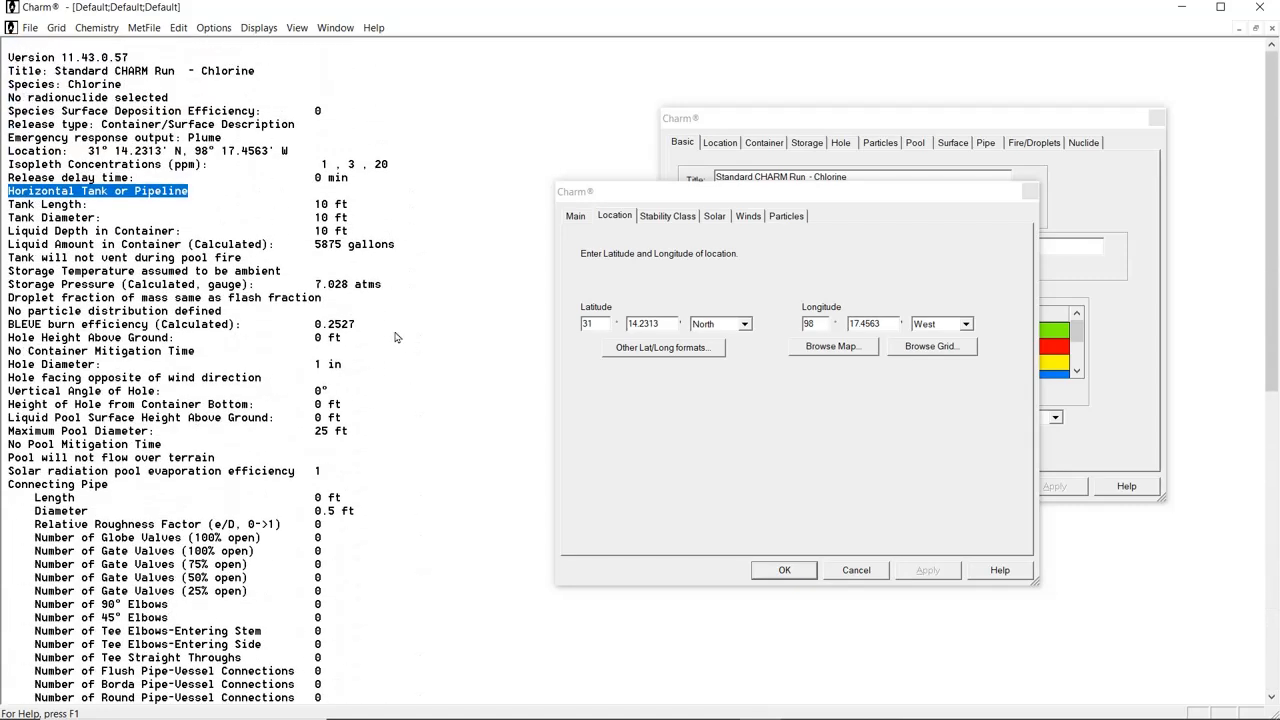
click(145, 28)
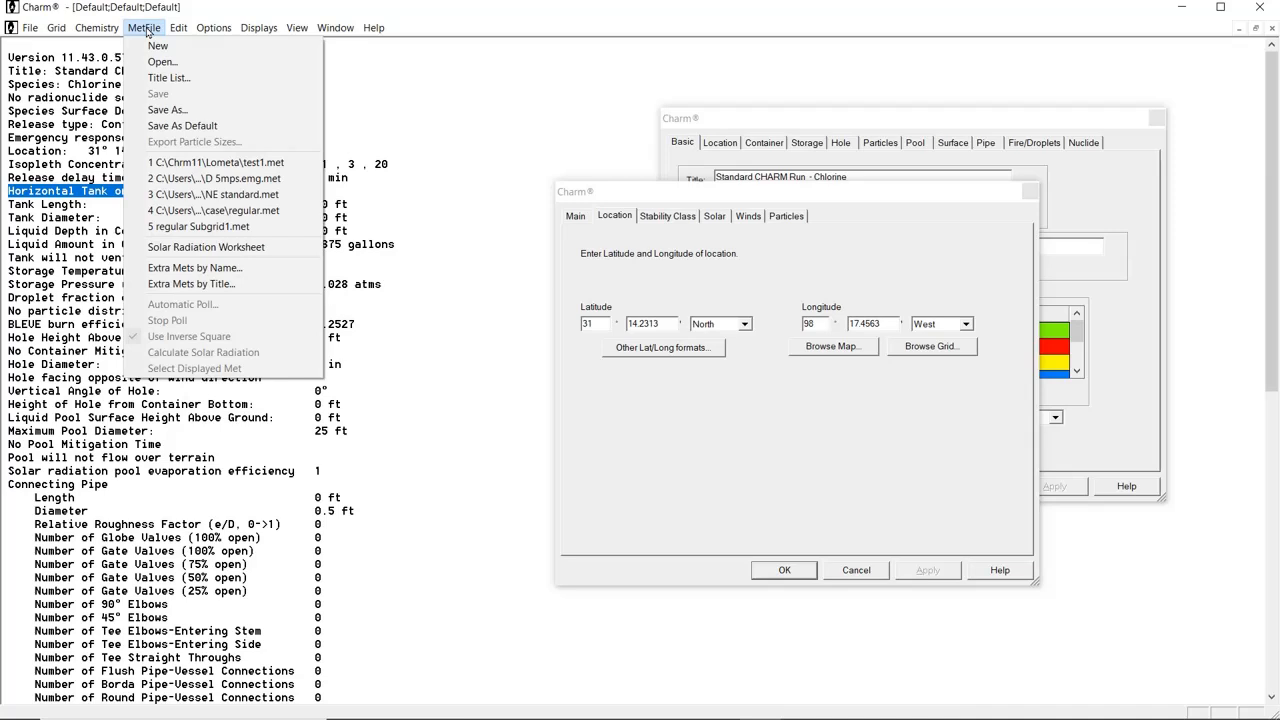
click(455, 127)
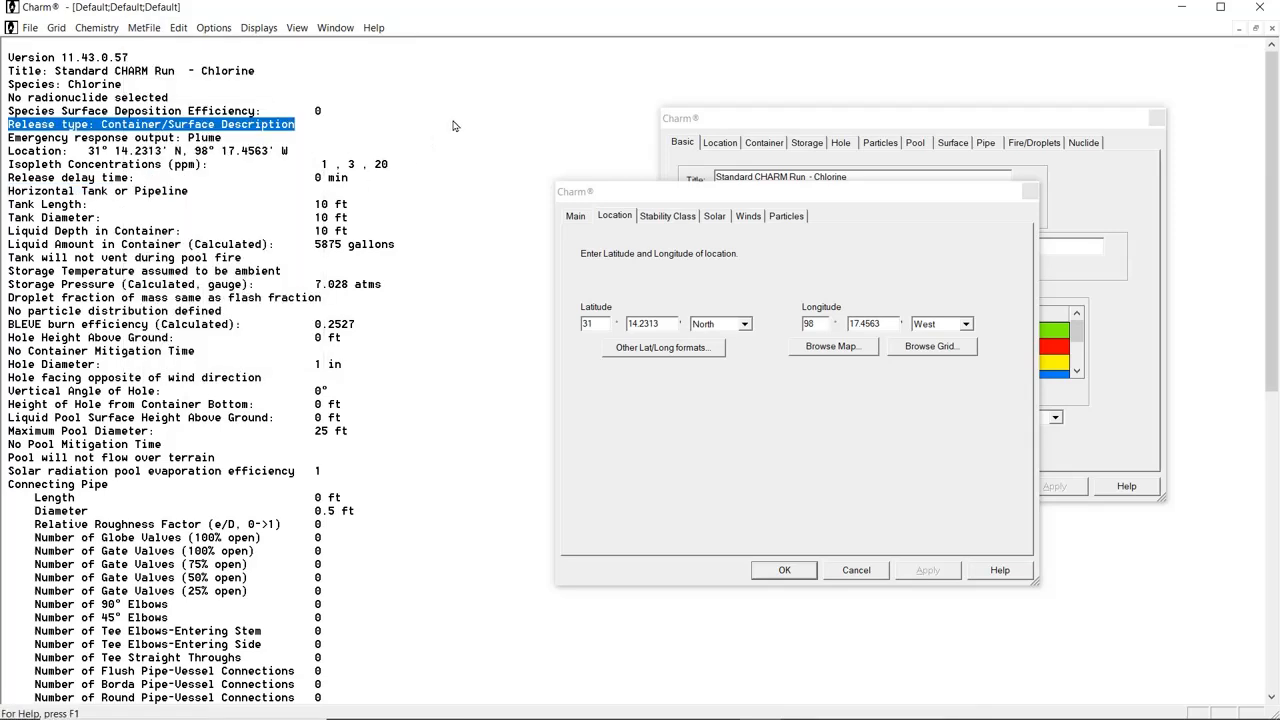
click(255, 28)
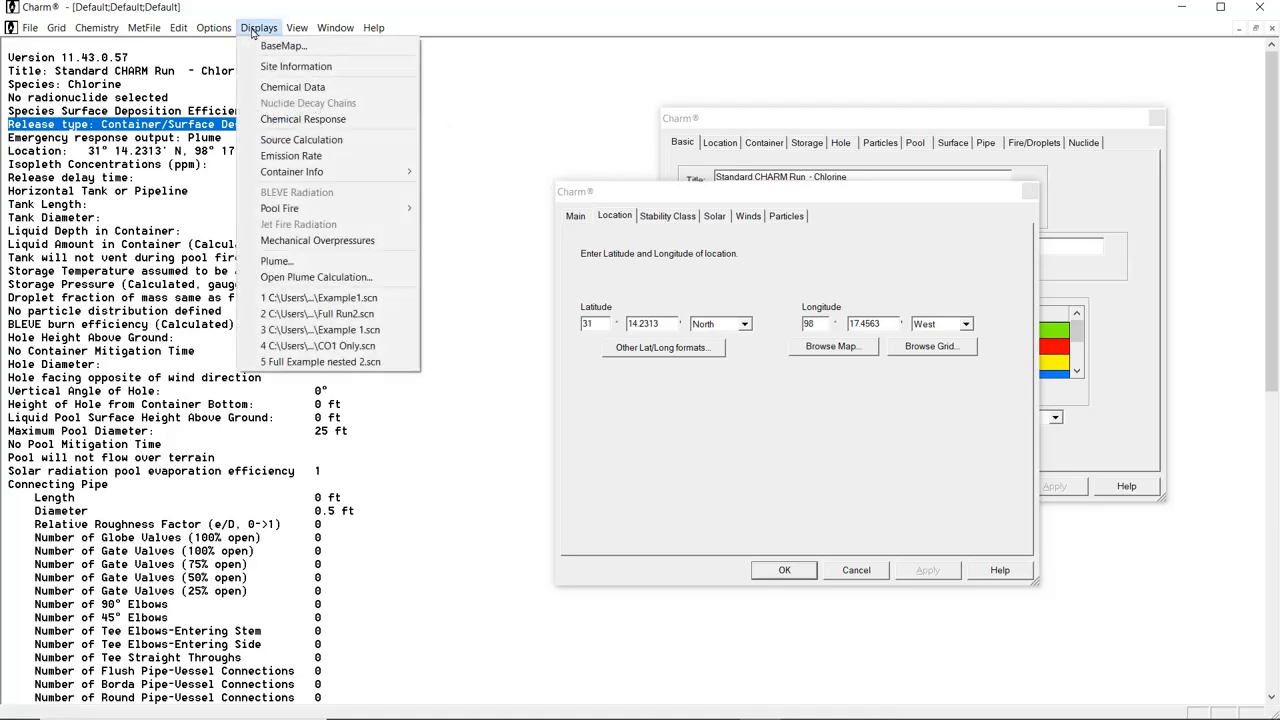
Step: Move the meteorological input dialog slightly higher, and accept and close both it and the release description dialog
click(506, 117)
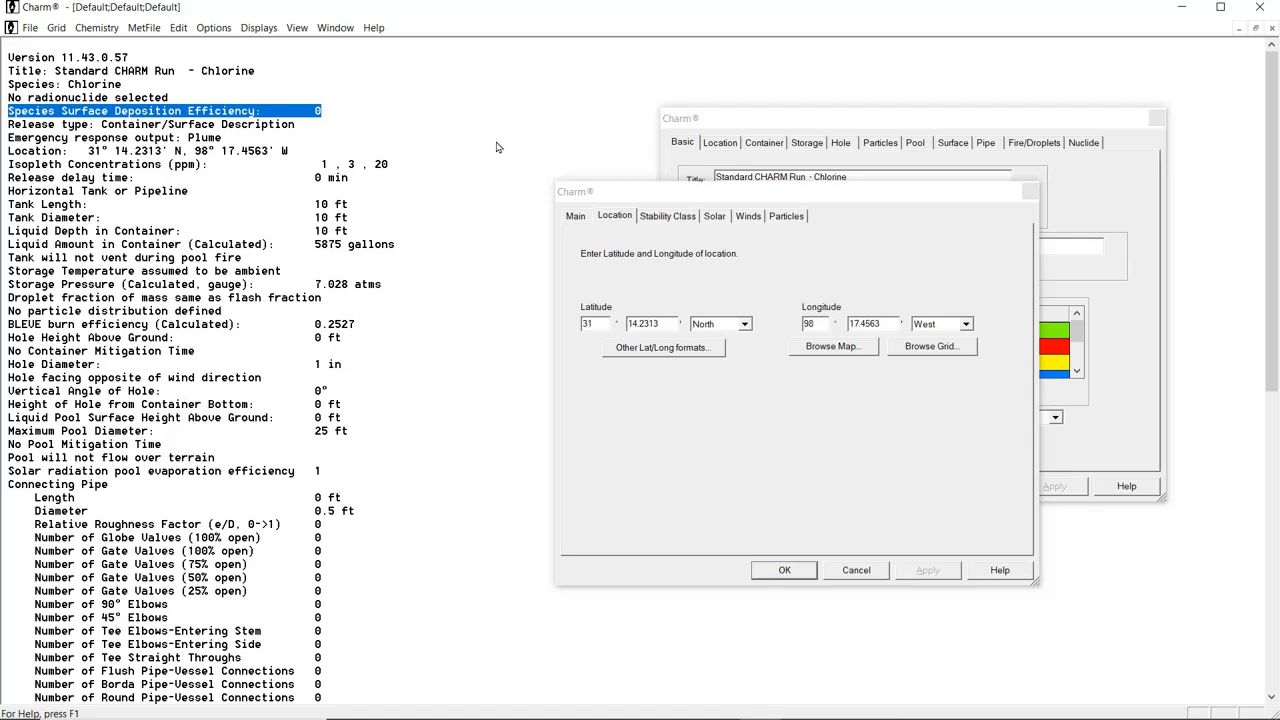
scroll(497, 147, down, 15)
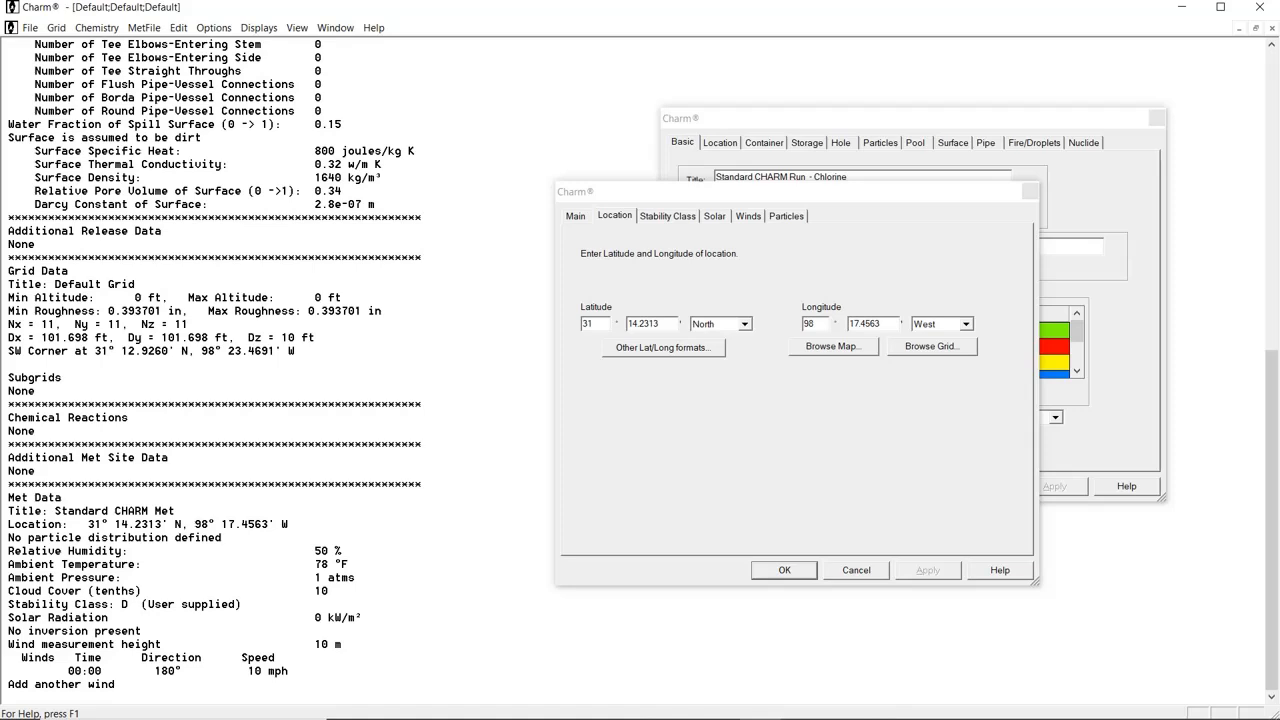
click(710, 197)
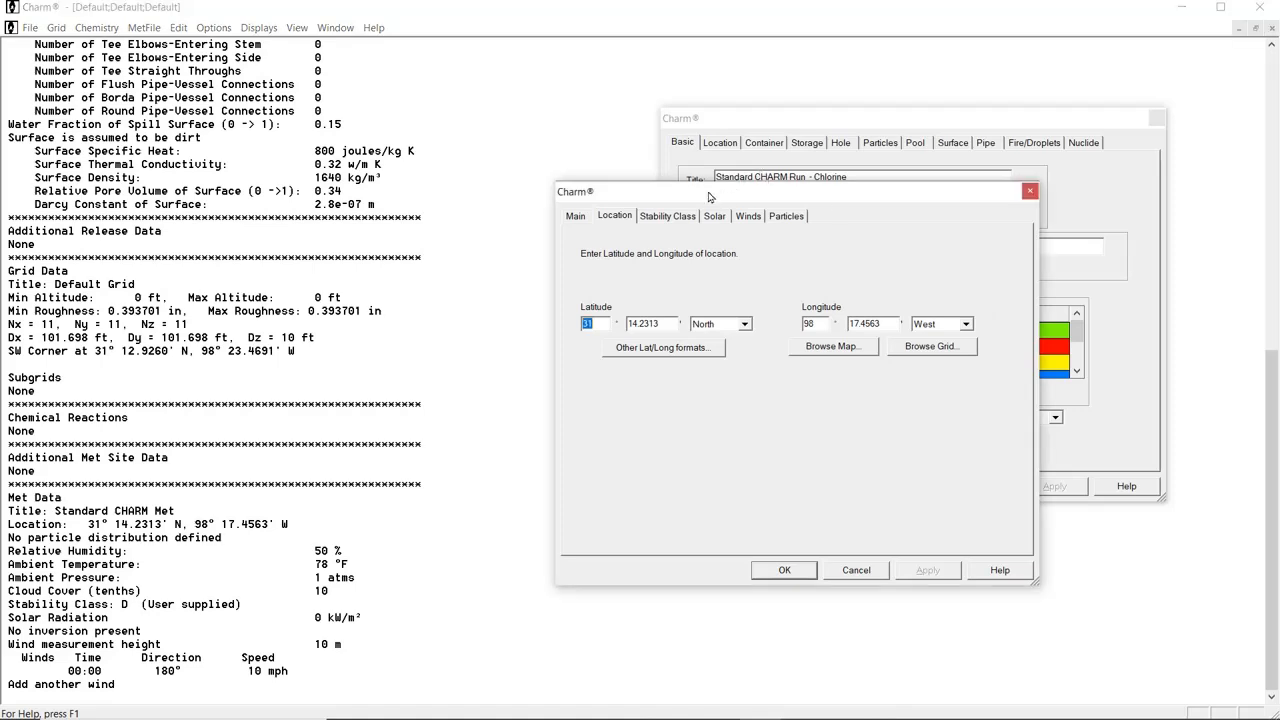
drag(710, 197, 712, 170)
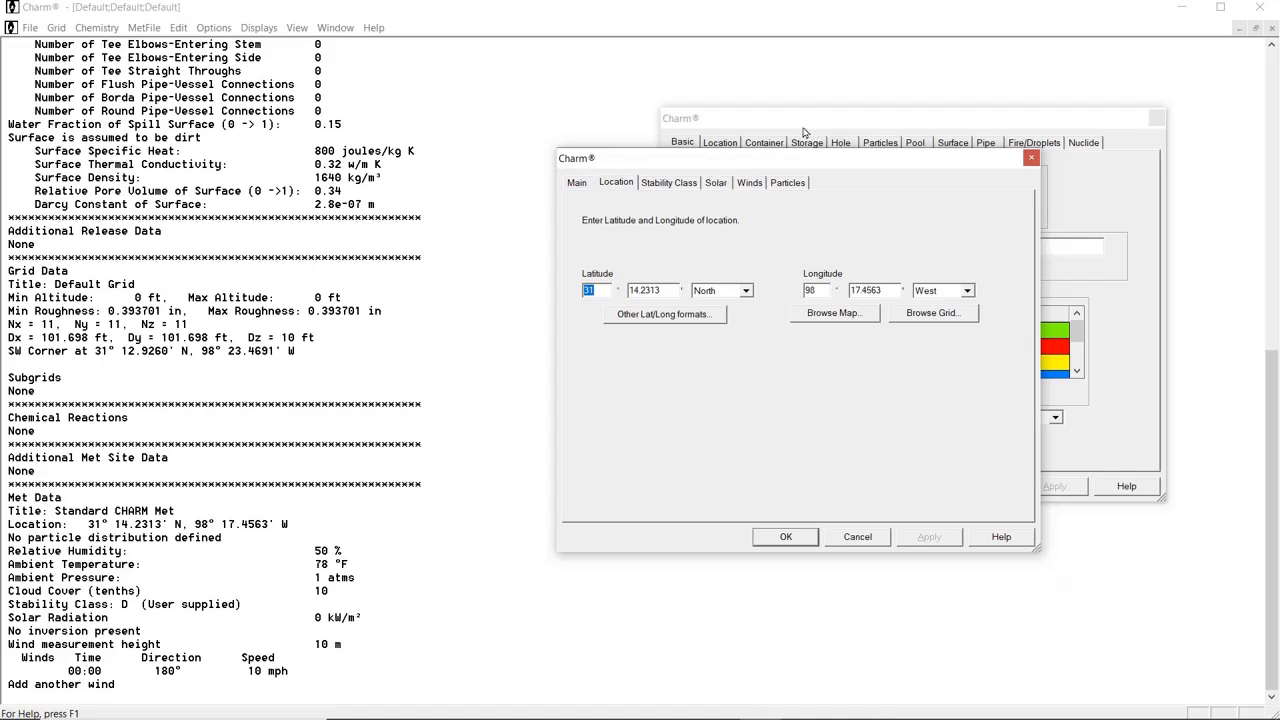
click(785, 537)
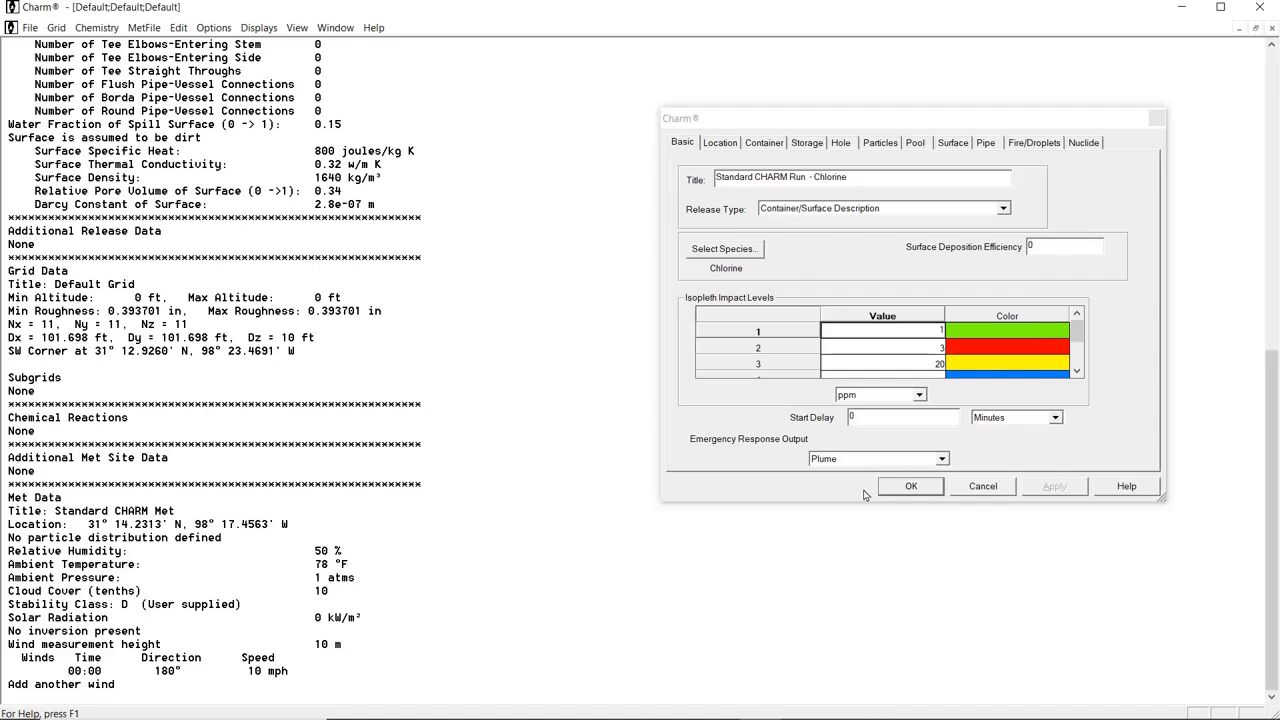
click(914, 486)
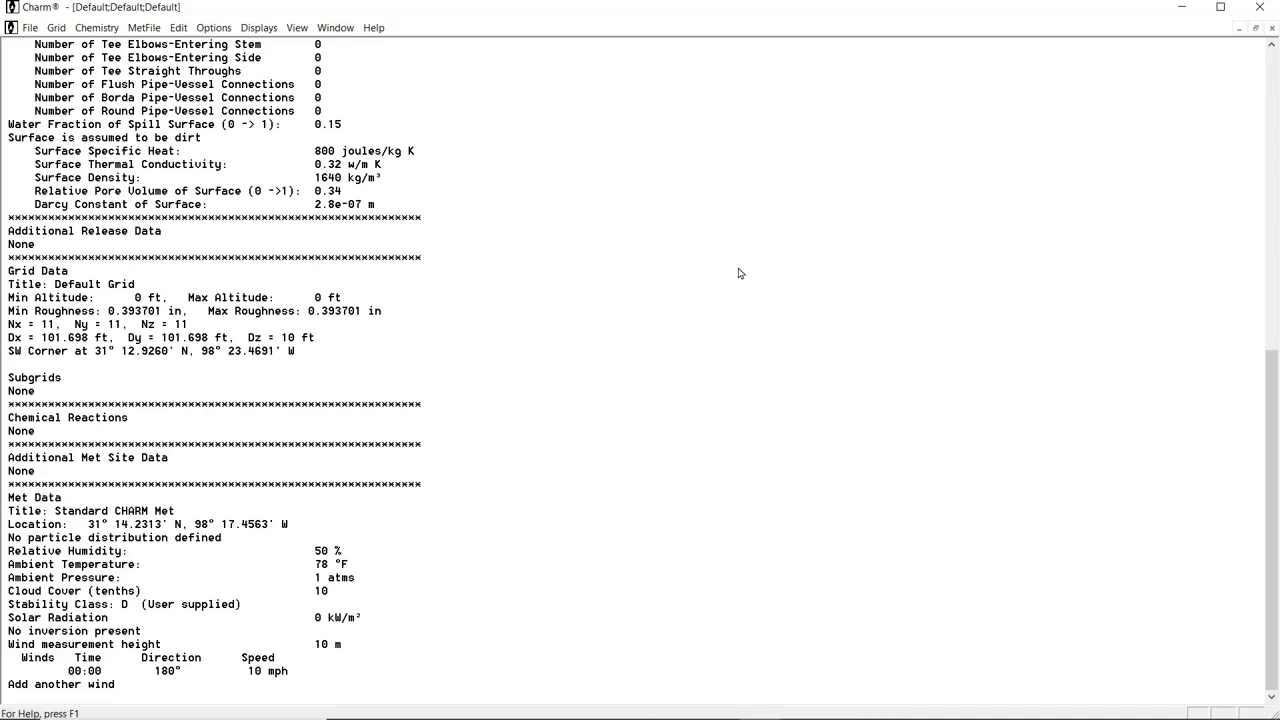
Step: Reopen the release description input dialog and the meteorological input dialog
click(214, 30)
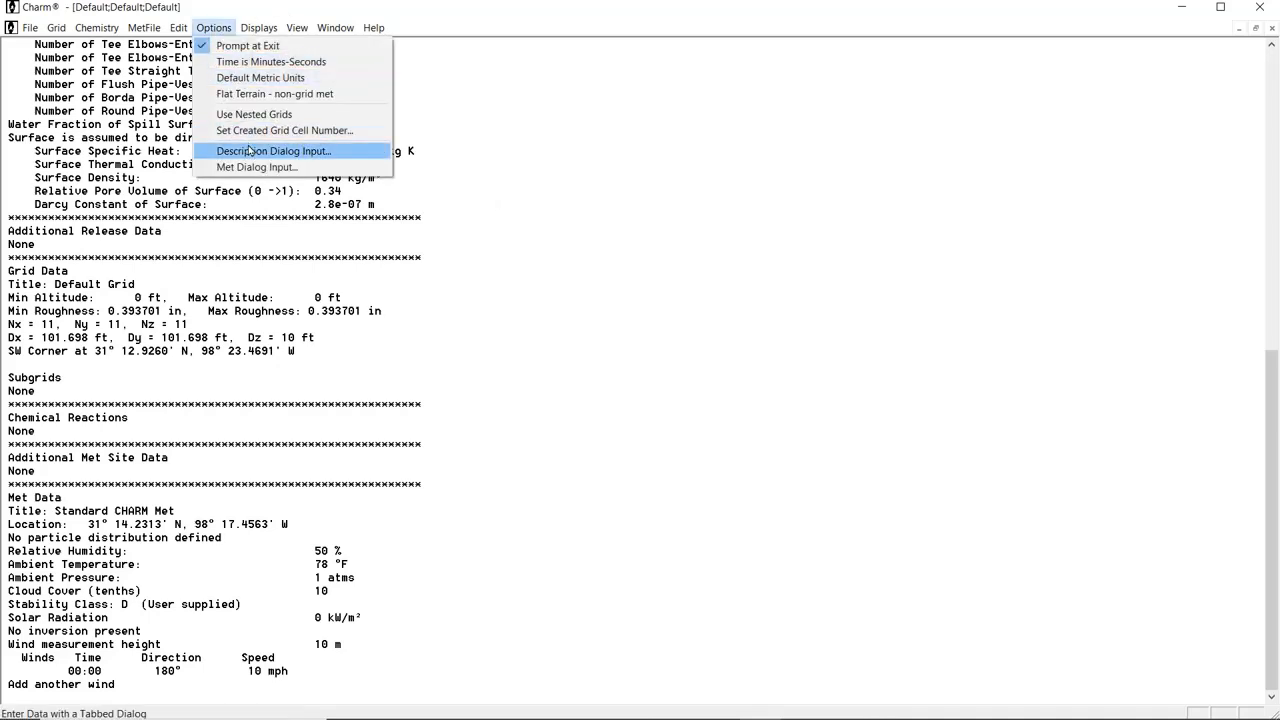
click(250, 151)
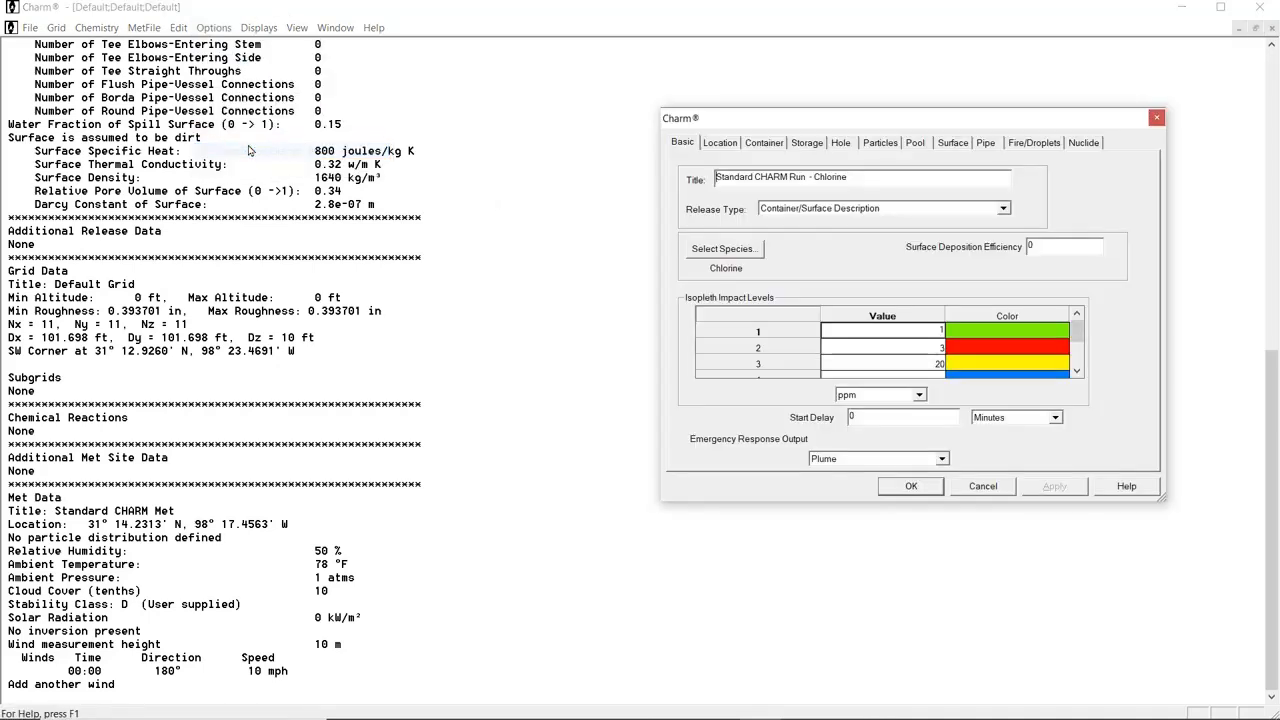
click(211, 30)
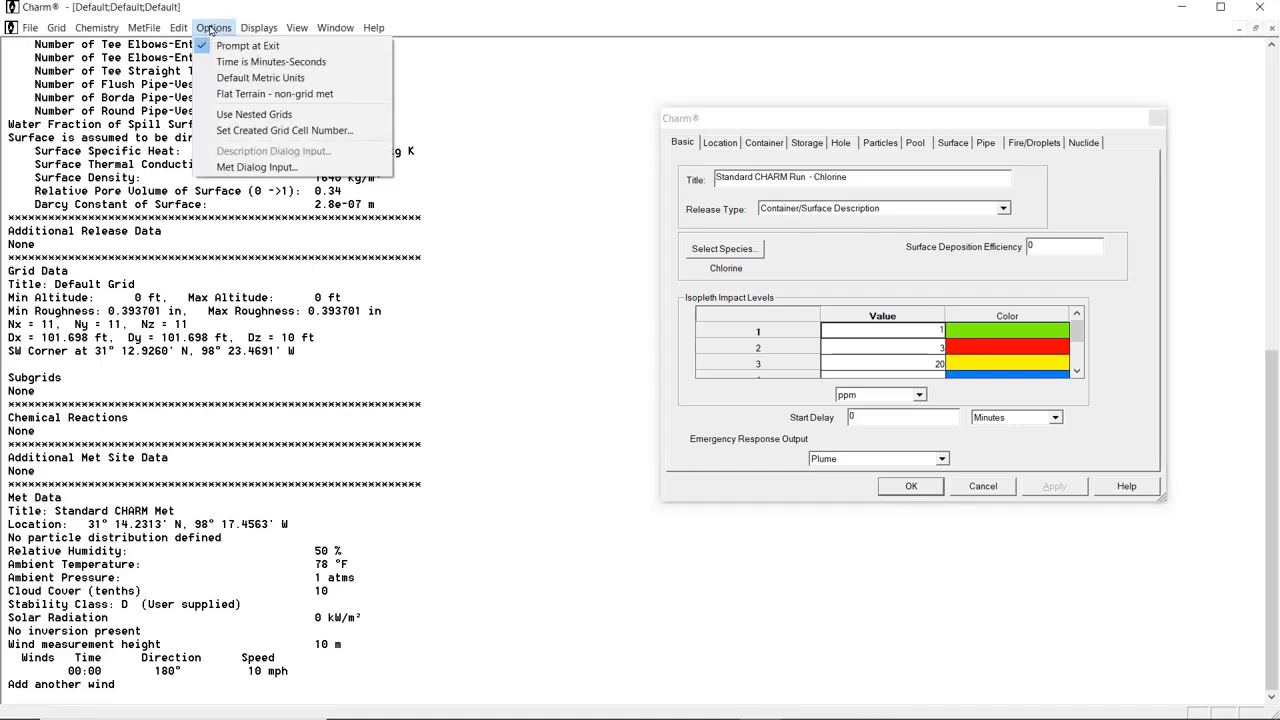
click(234, 170)
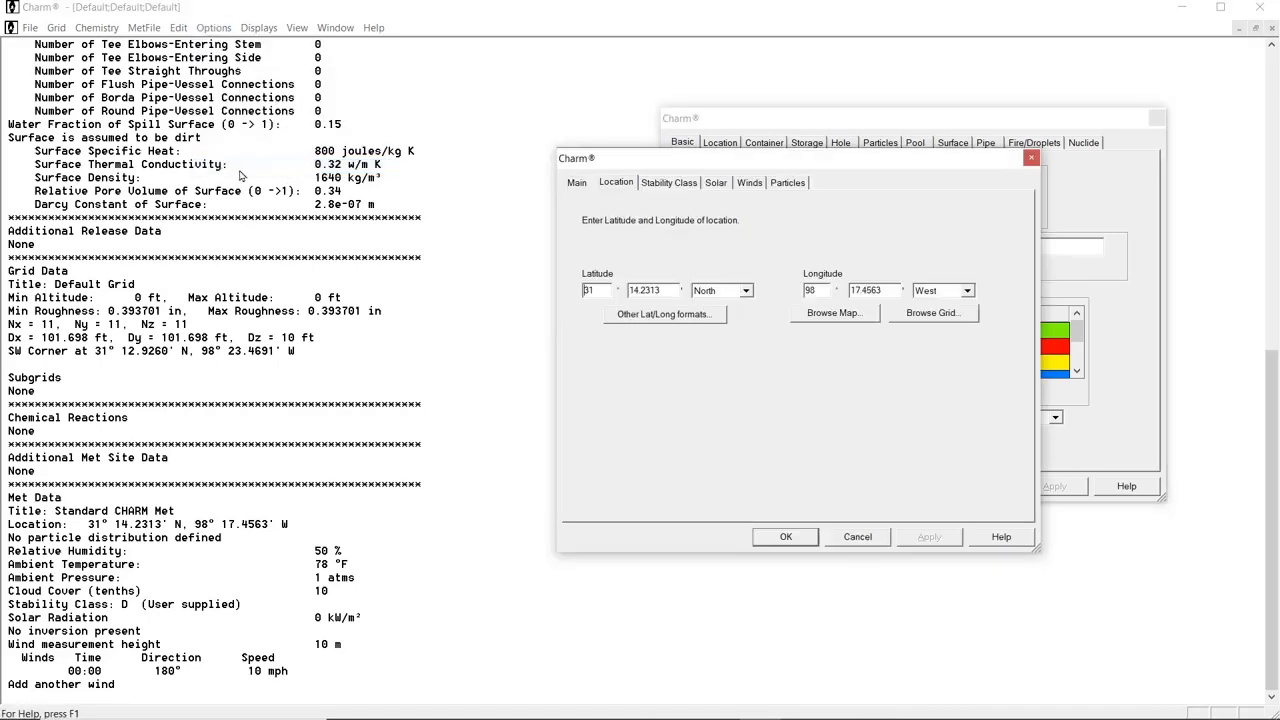